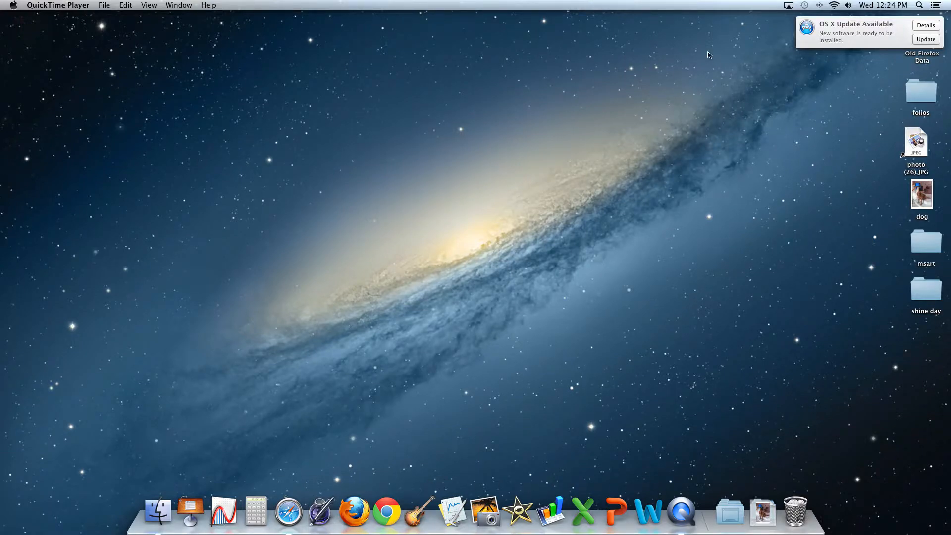
Launch Adobe Photoshop CS5.1 from a Spotlight search for 'photoshop' and accept the colour settings warning
click(920, 5)
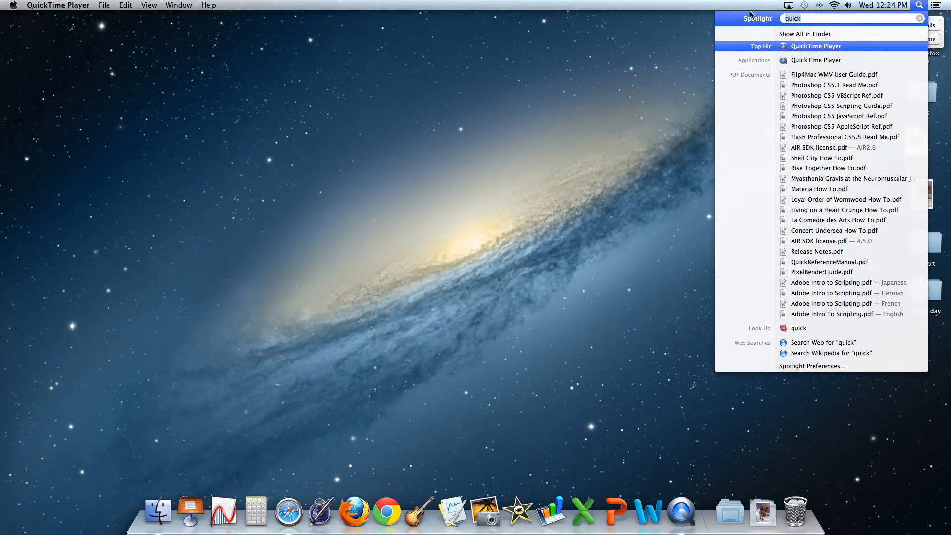
text(photoshop)
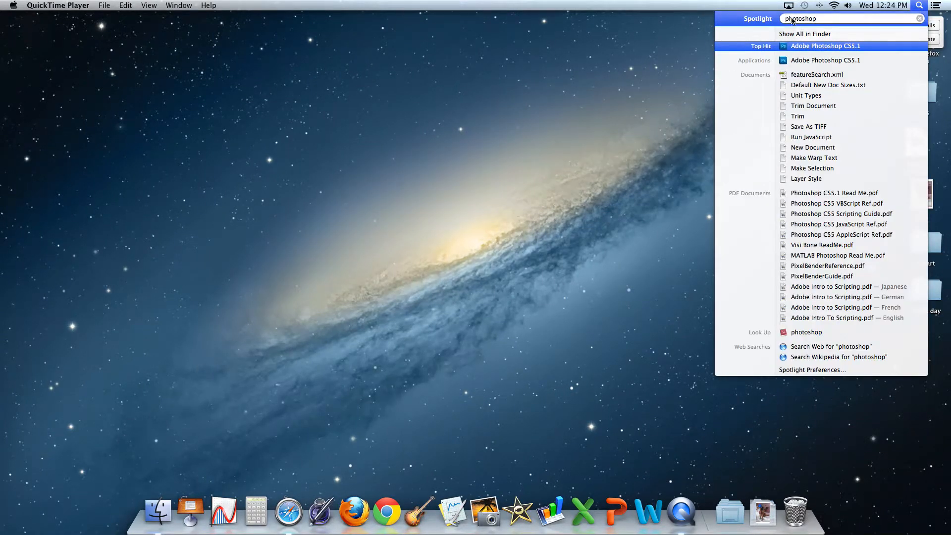
click(818, 46)
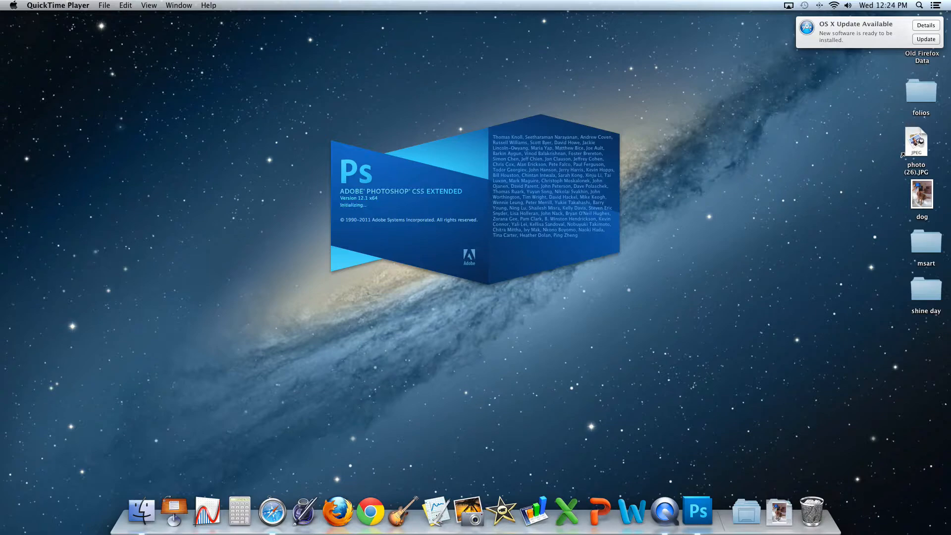
click(549, 174)
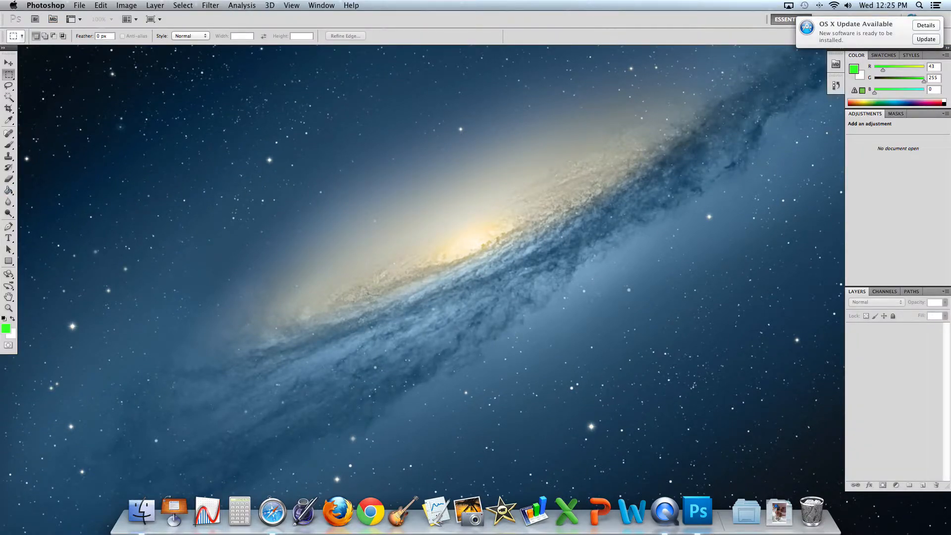
Set up a new document at 10 × 6 inches, 300 pixels/inch, white background
click(79, 5)
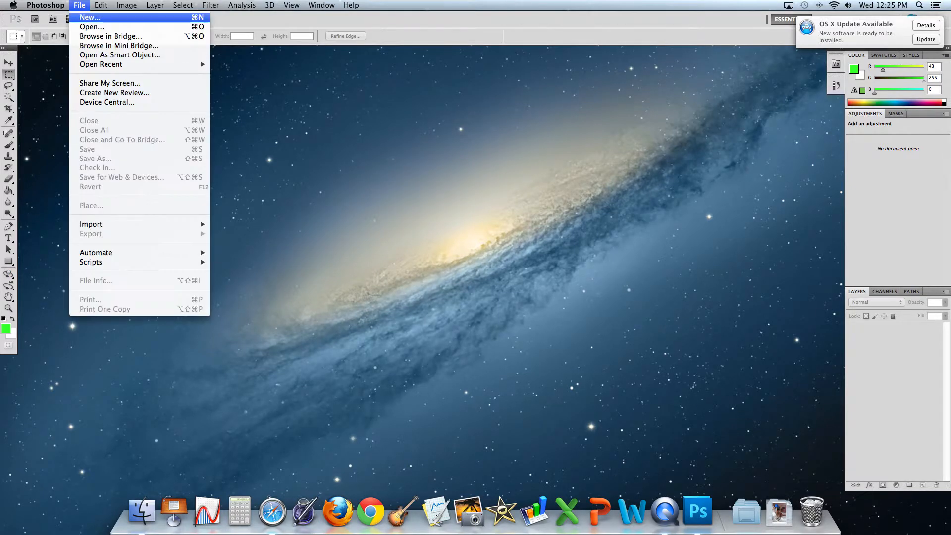
click(89, 20)
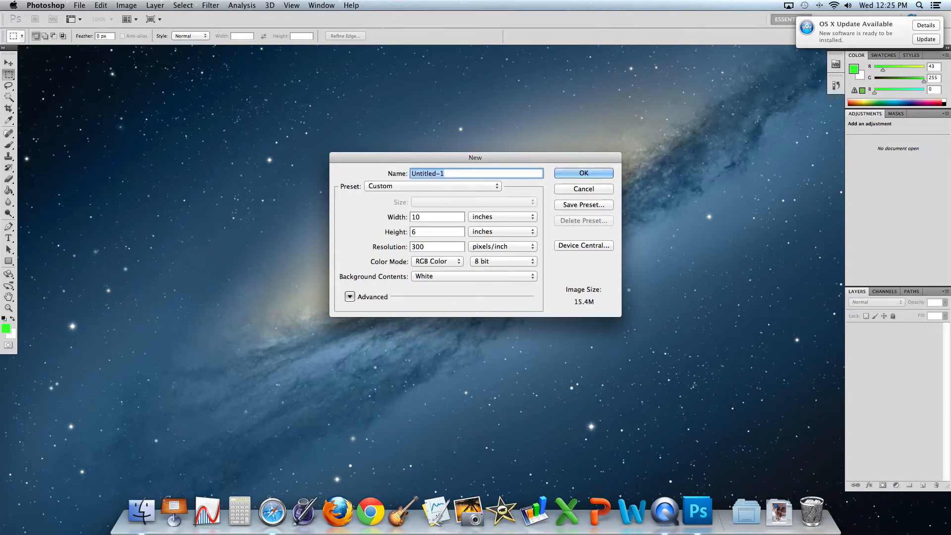
click(511, 216)
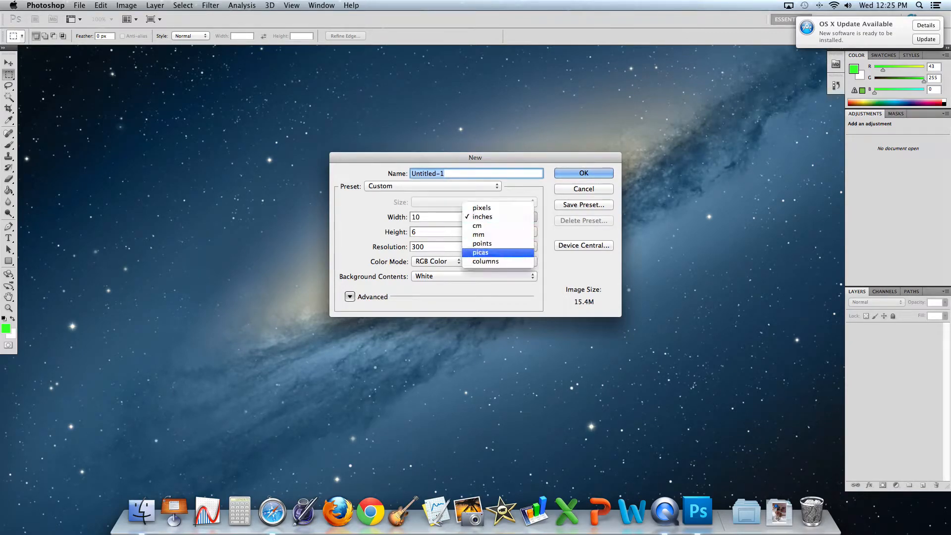
click(515, 217)
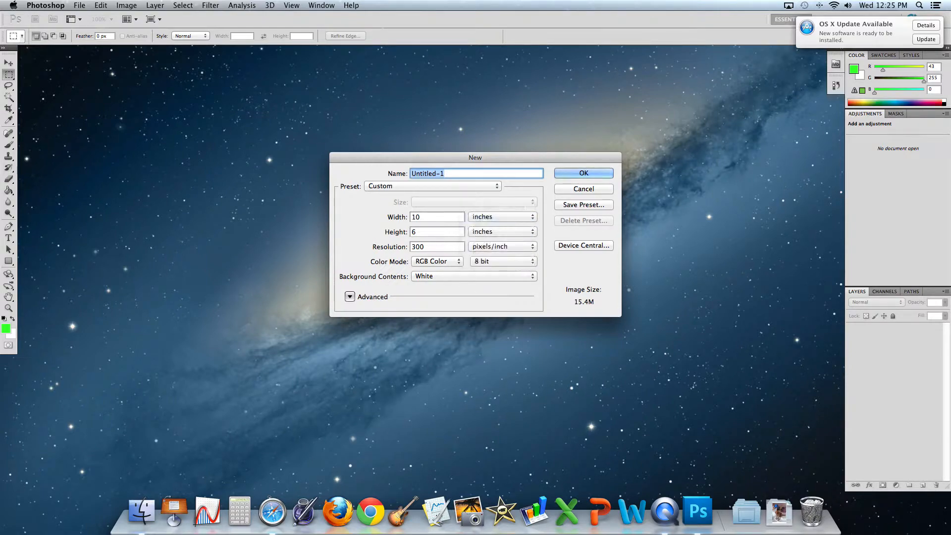
click(436, 217)
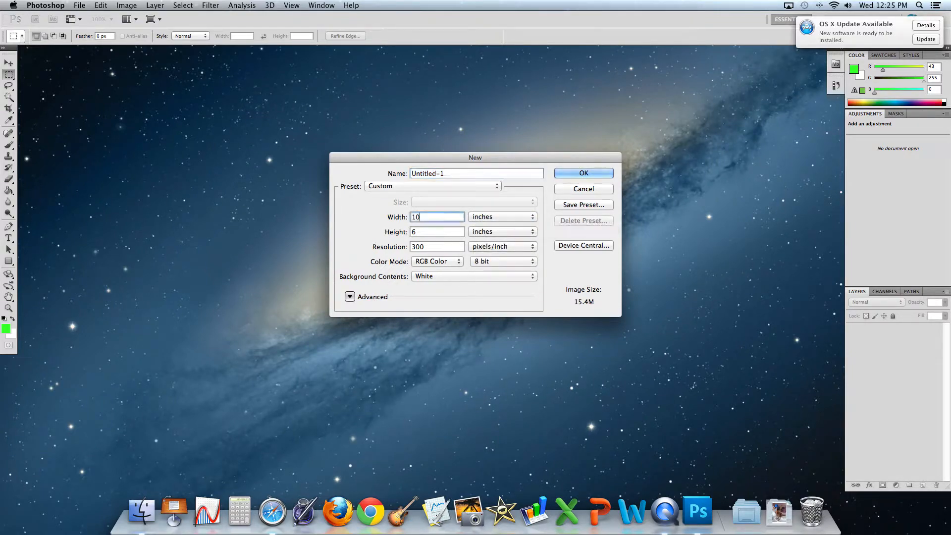
click(436, 231)
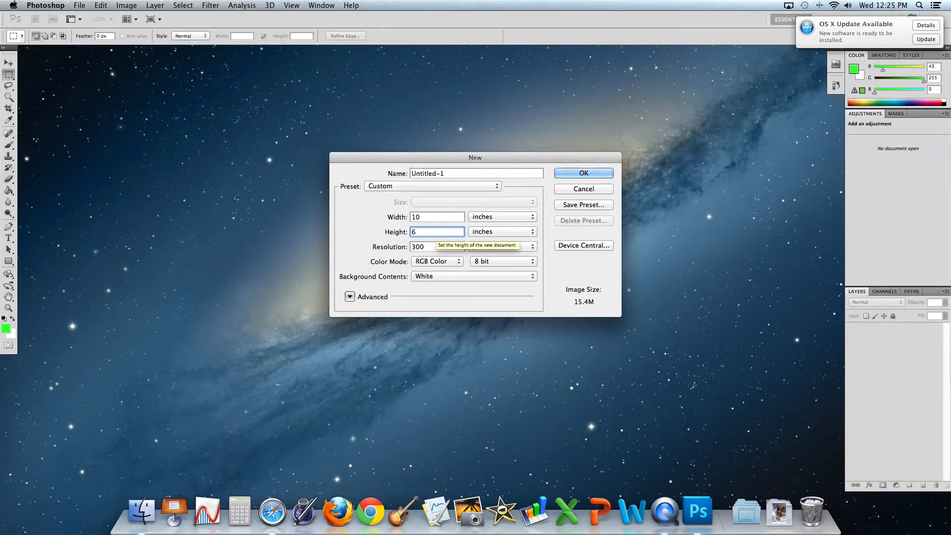
click(436, 247)
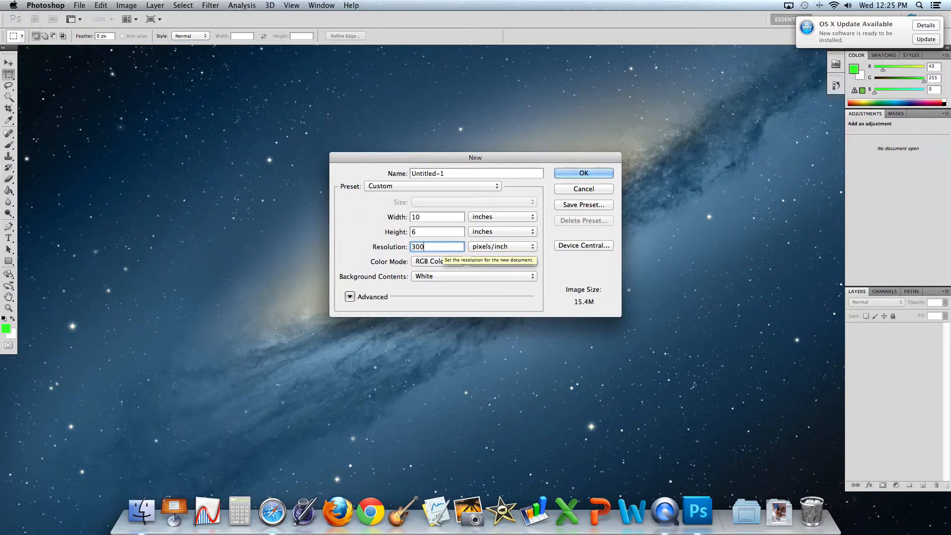
click(473, 275)
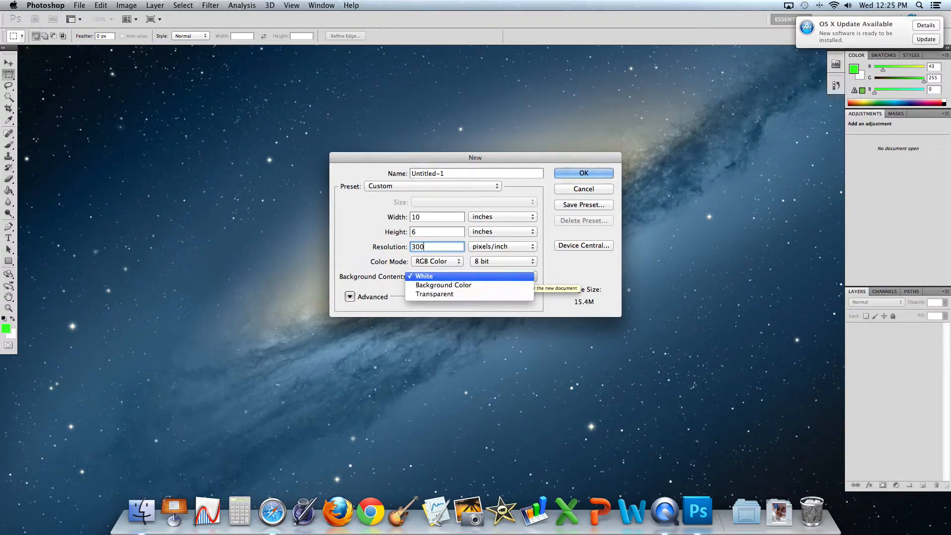
click(454, 276)
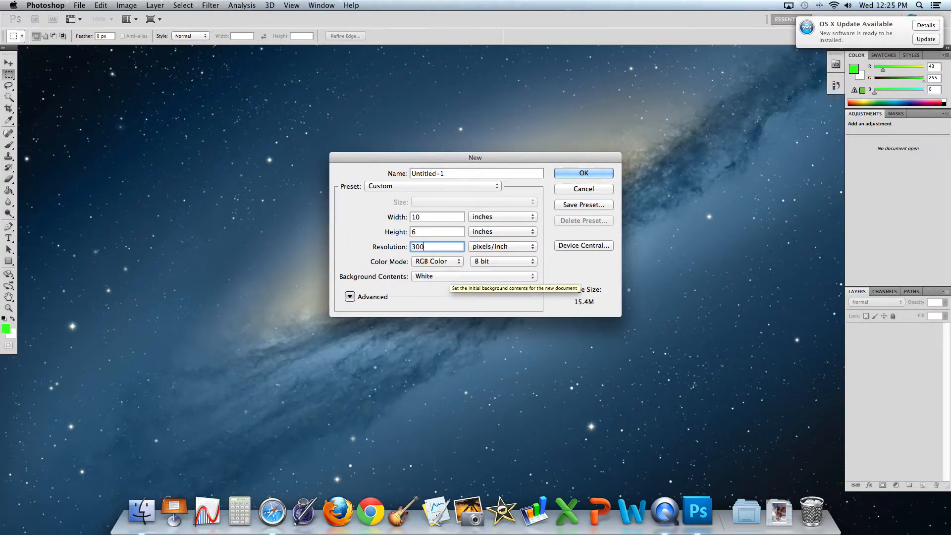
Name the document with the student's username, create it, then enlarge and centre its window
click(423, 173)
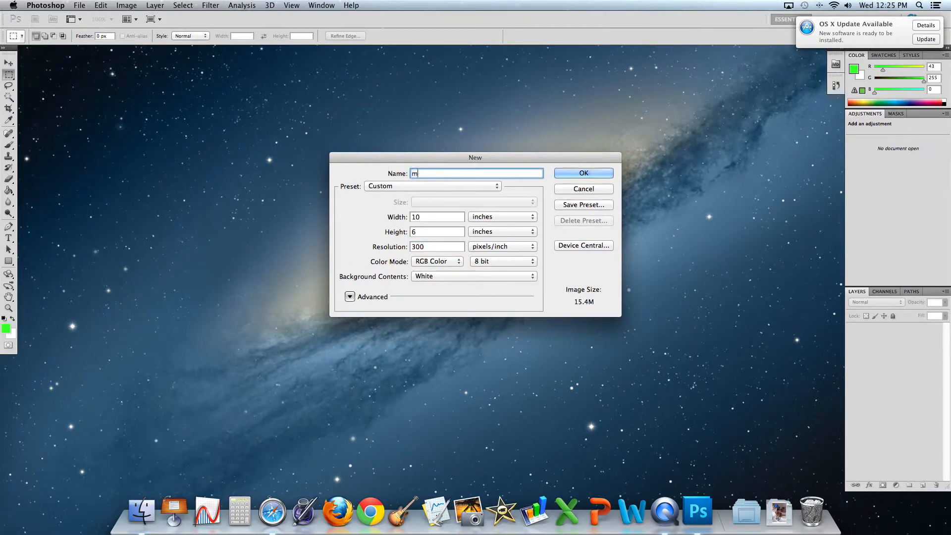
click(582, 173)
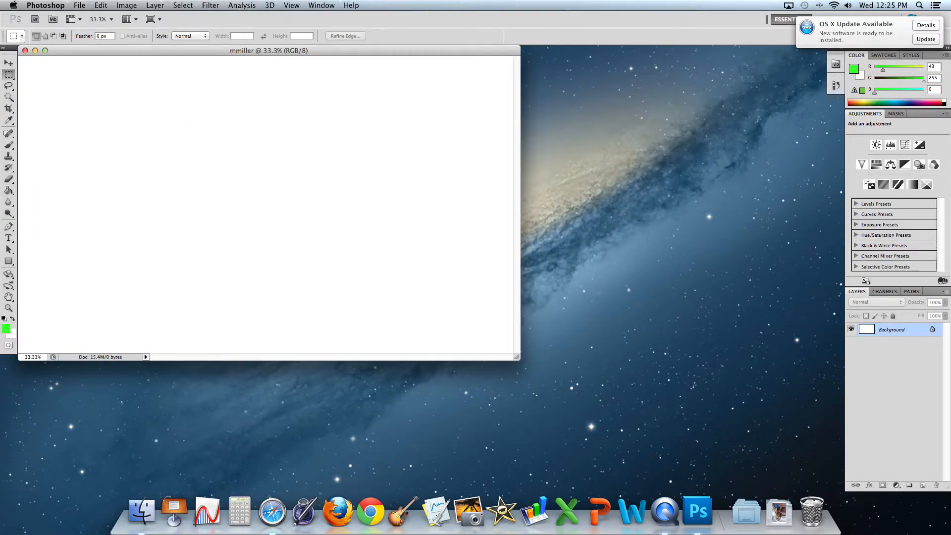
drag(517, 357, 700, 430)
drag(421, 50, 459, 55)
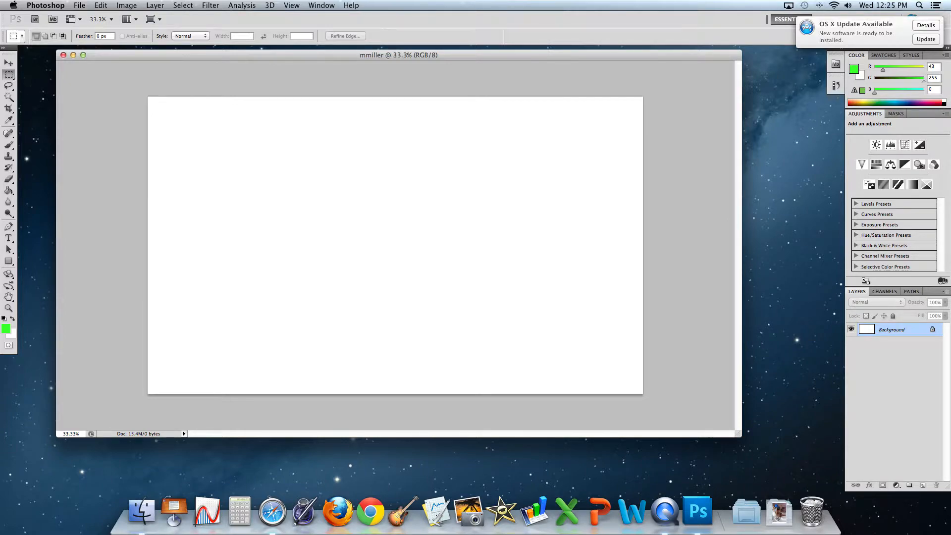
Place IMG_9070.JPG from Desktop > shine day and start scaling it toward the bottom-left corner
click(80, 6)
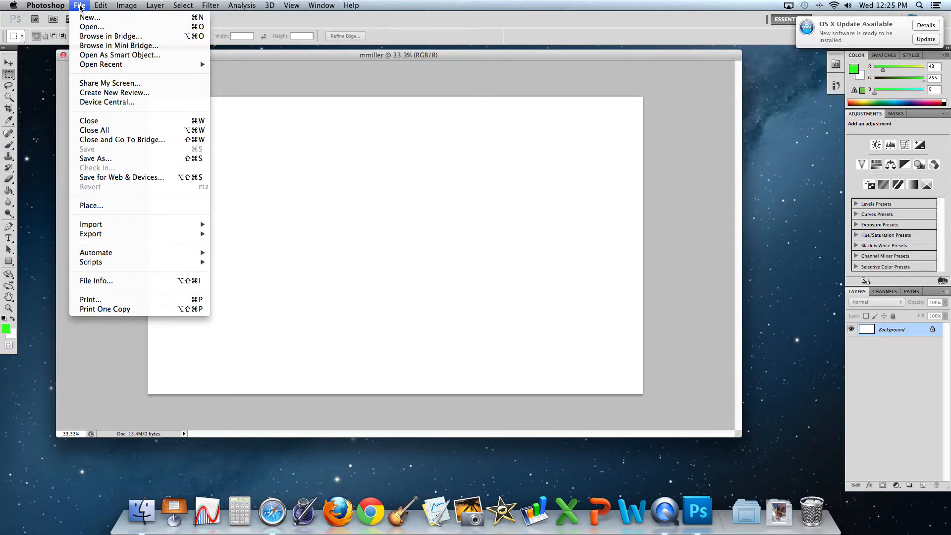
click(105, 205)
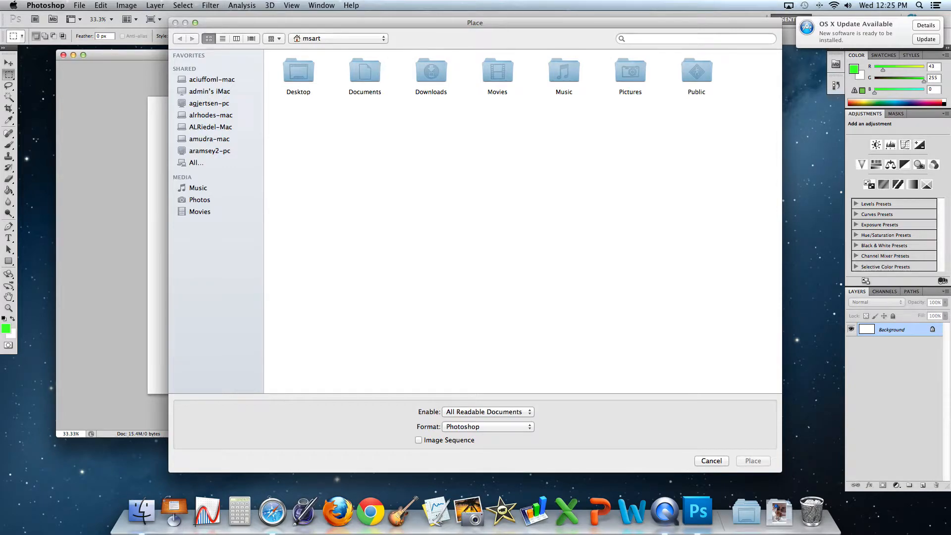
double_click(311, 73)
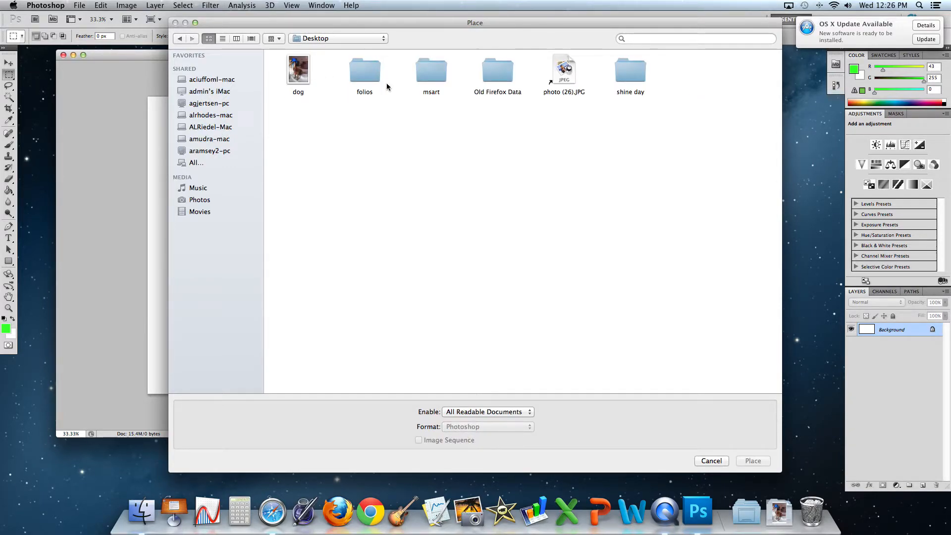
click(630, 72)
double_click(630, 72)
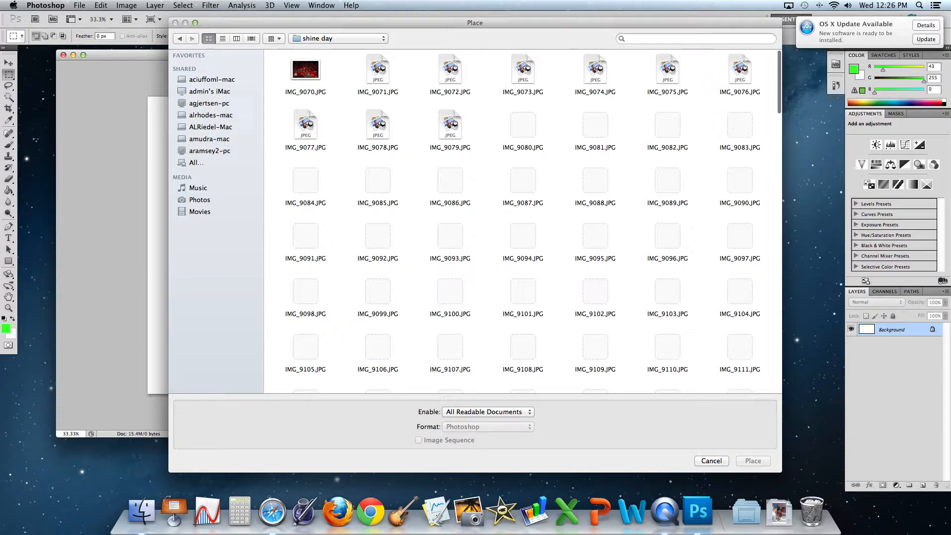
double_click(305, 71)
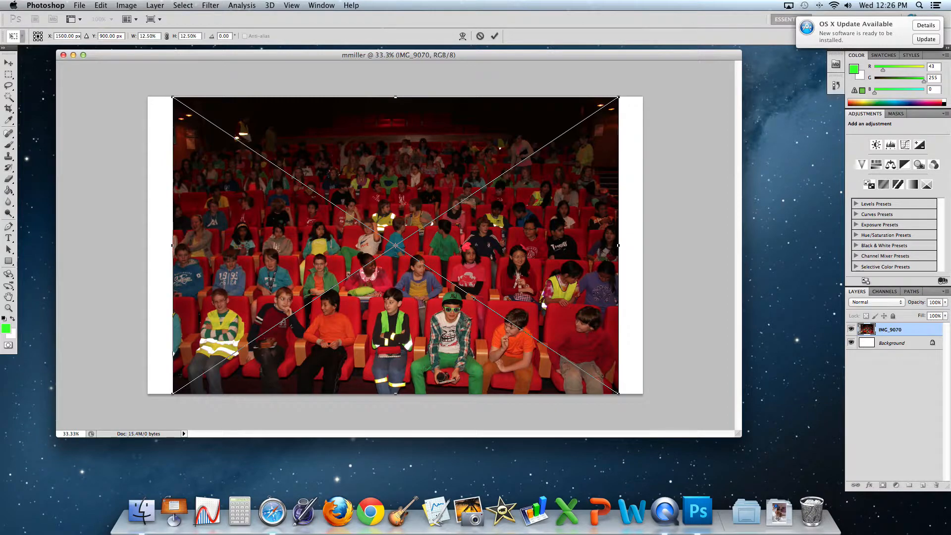
drag(618, 97, 265, 318)
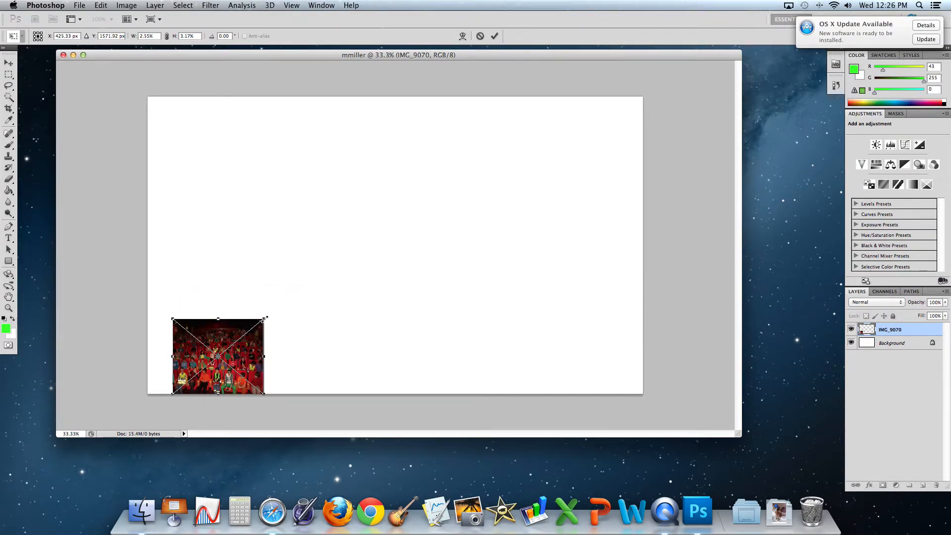
Commit the crowd photo at its small size in the canvas's bottom-left corner
key(m)
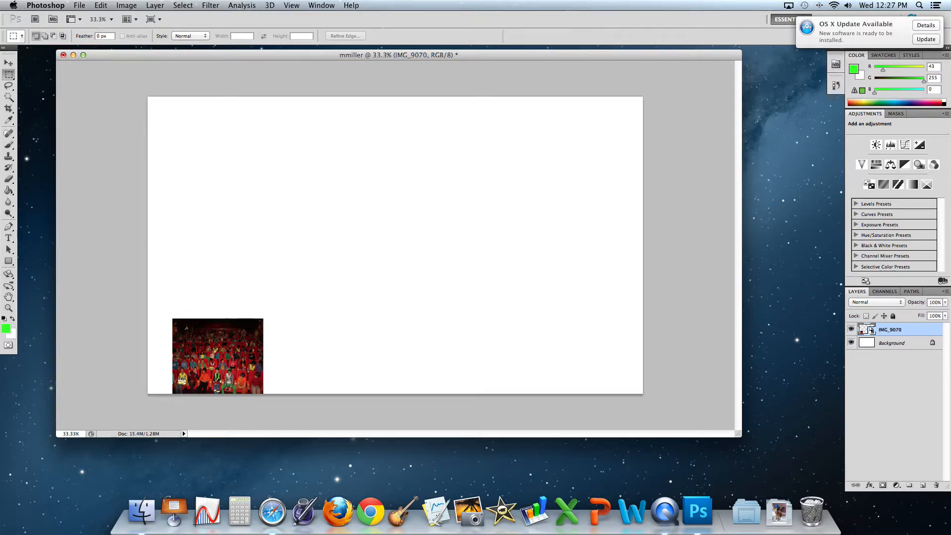
click(81, 6)
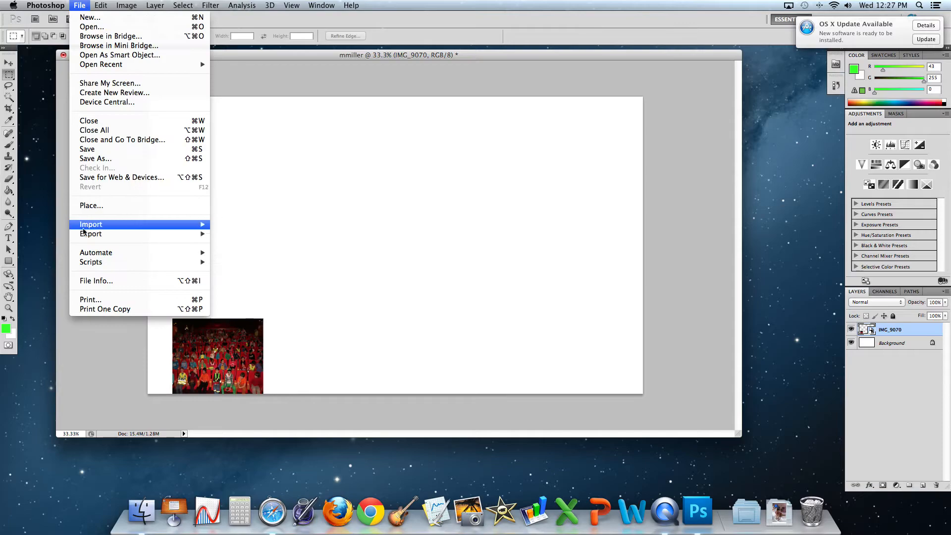
Place the IMG_9094 sun poster photo at full size, undoing a trial shrink
click(89, 205)
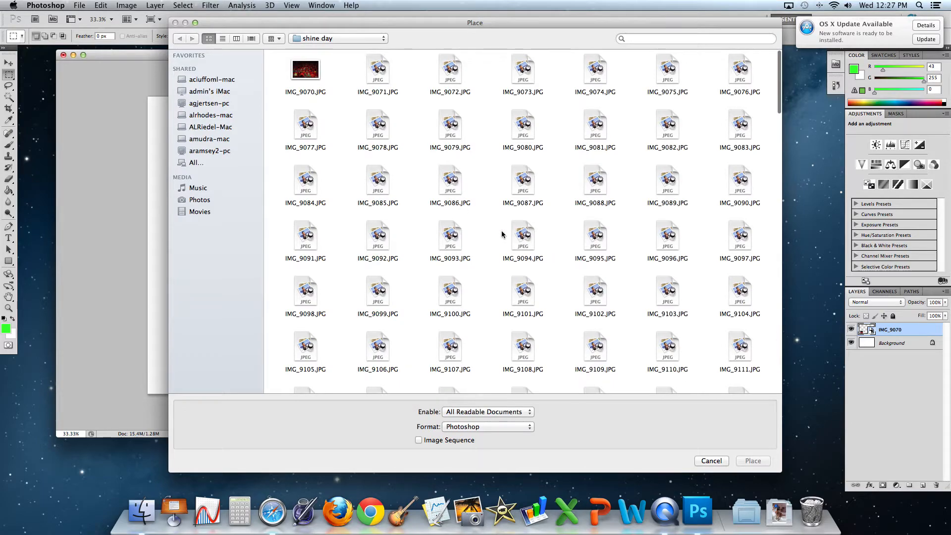
double_click(524, 238)
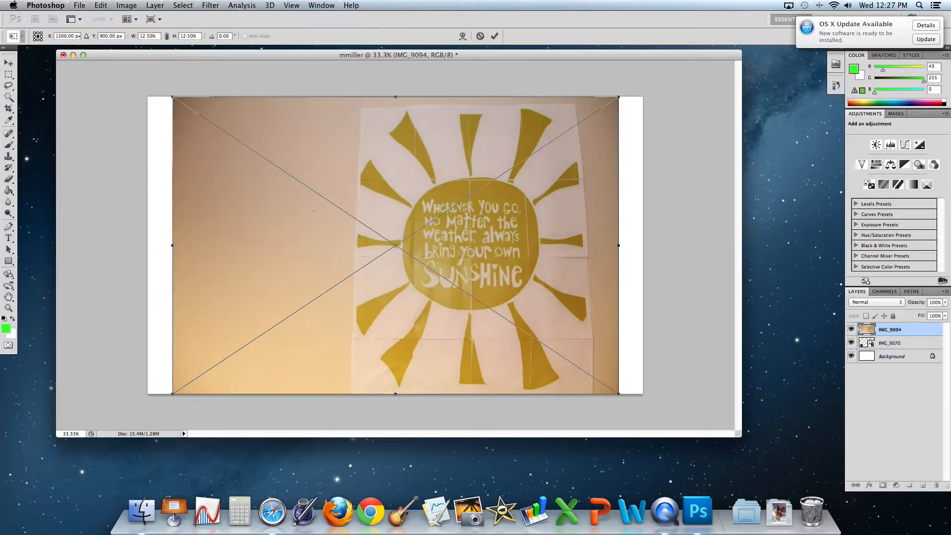
drag(173, 97, 451, 191)
key(super+z)
click(101, 5)
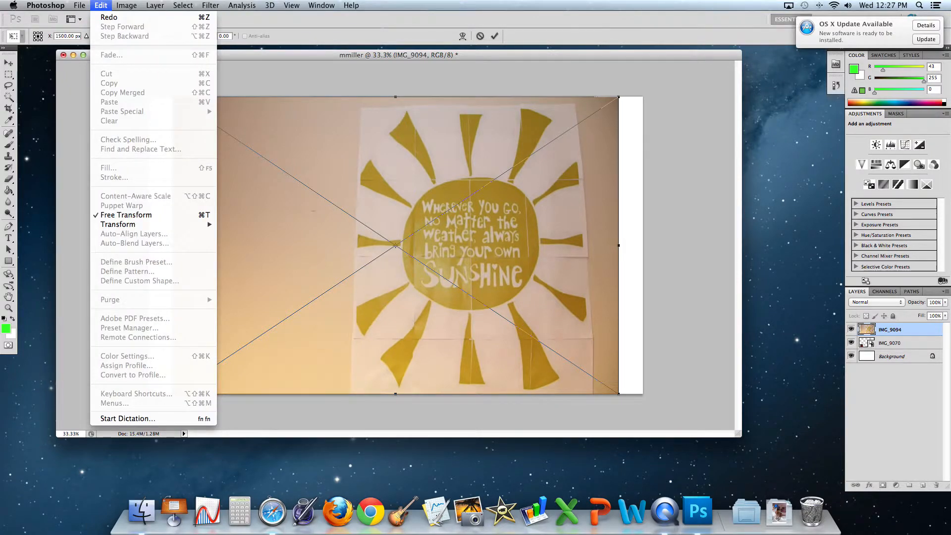
click(263, 110)
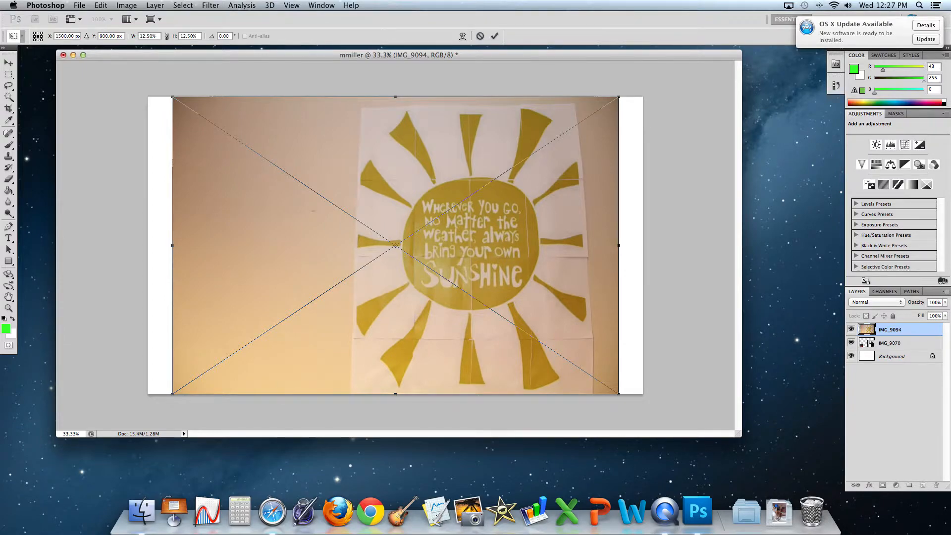
Scale the IMG_9094 sun poster down to a small picture and commit it
drag(173, 97, 453, 115)
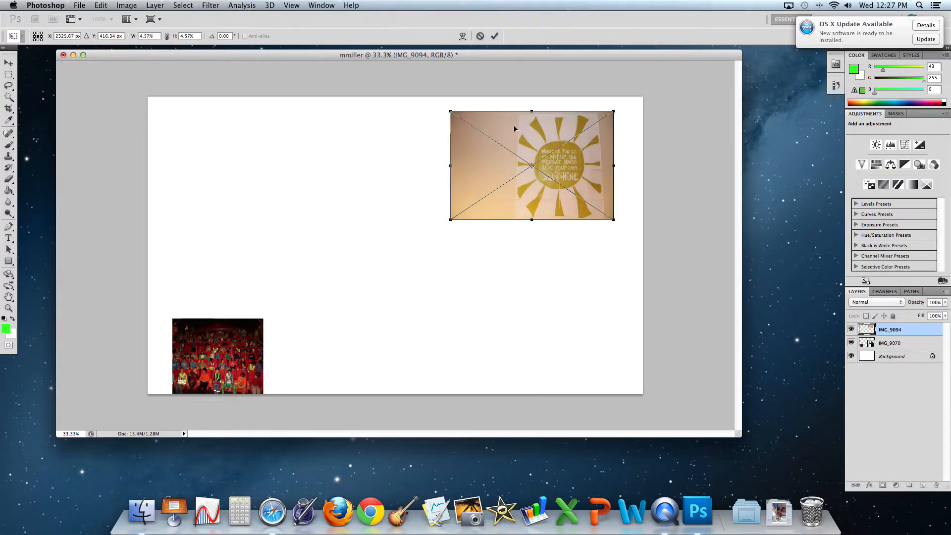
key(Return)
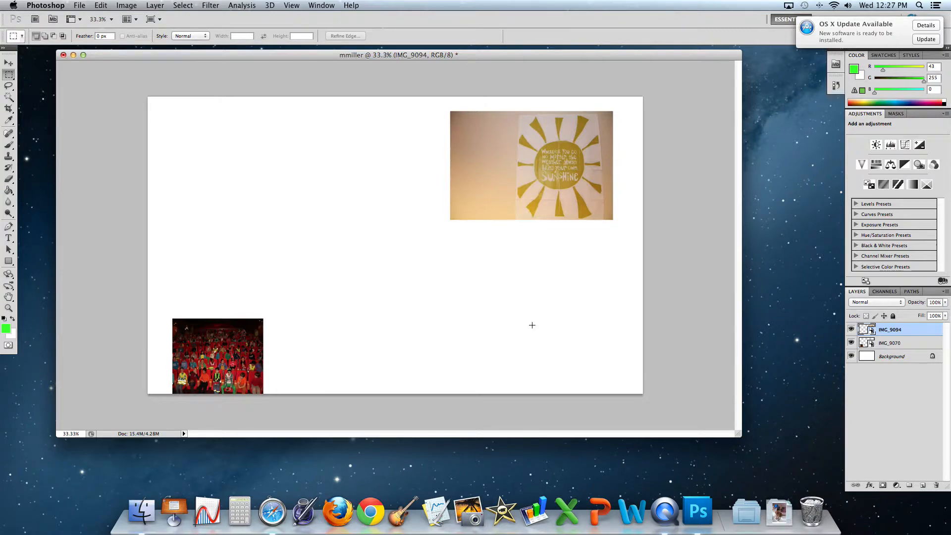
key(v)
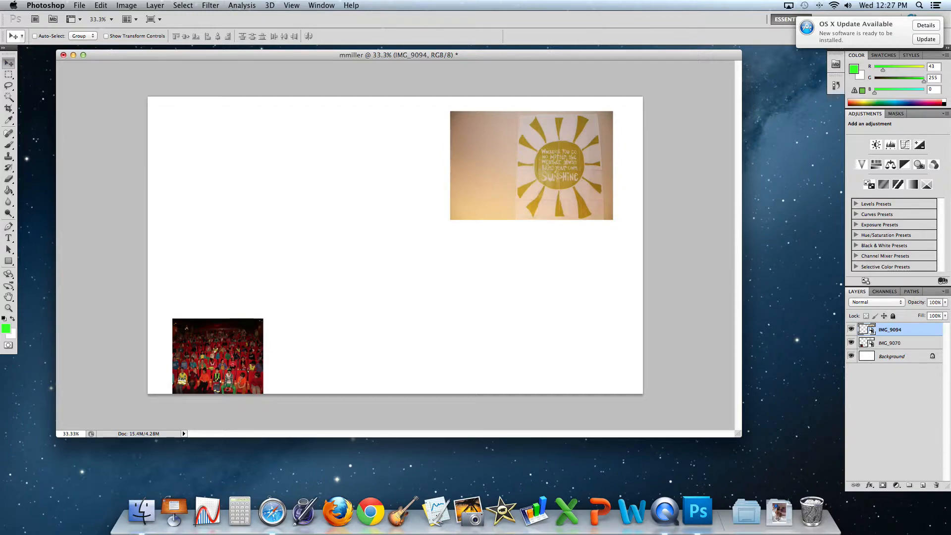
Settle the sun photo on the right, then move the IMG_9070 crowd photo to the left-centre
mouse_move(592, 221)
mouse_down()
mouse_move(392, 245)
mouse_move(611, 266)
mouse_move(410, 239)
mouse_move(566, 304)
mouse_move(606, 219)
mouse_up()
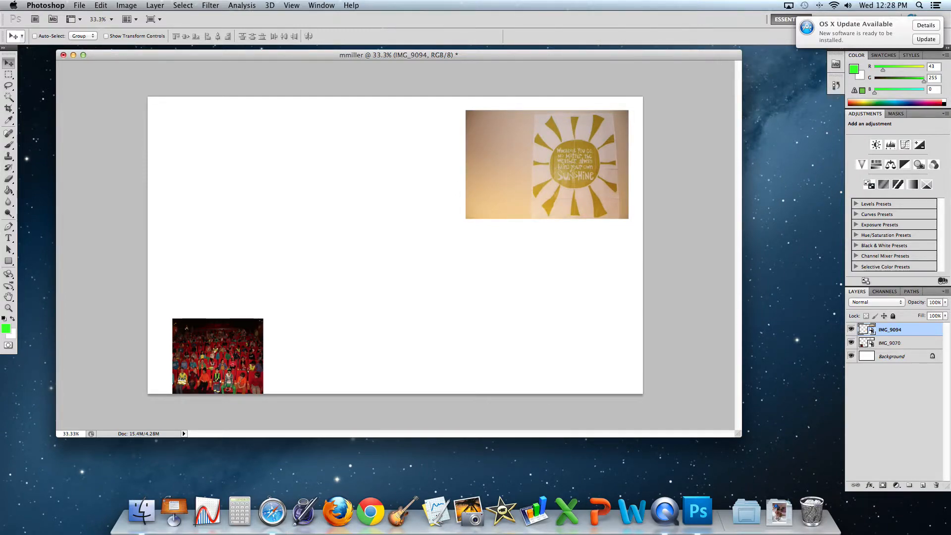
drag(315, 299, 395, 262)
drag(216, 353, 121, 378)
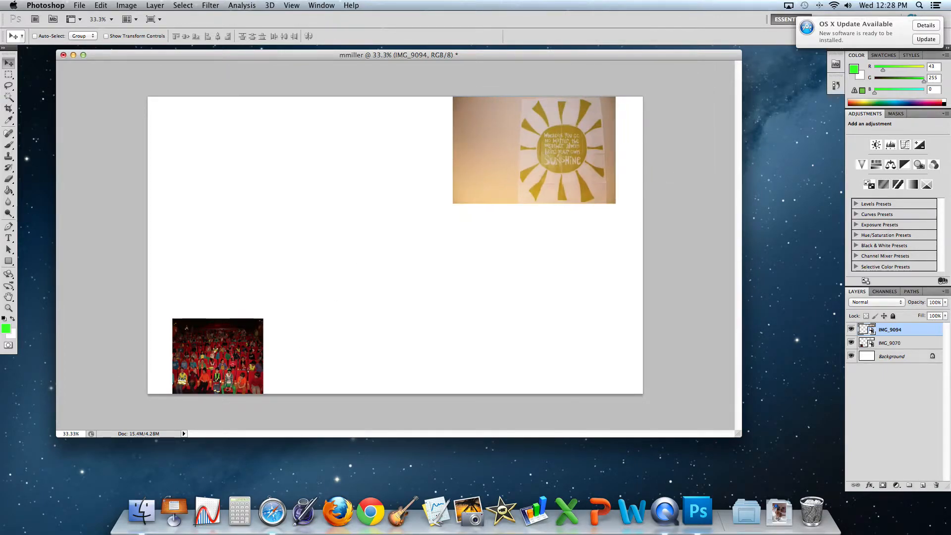
drag(359, 235, 354, 269)
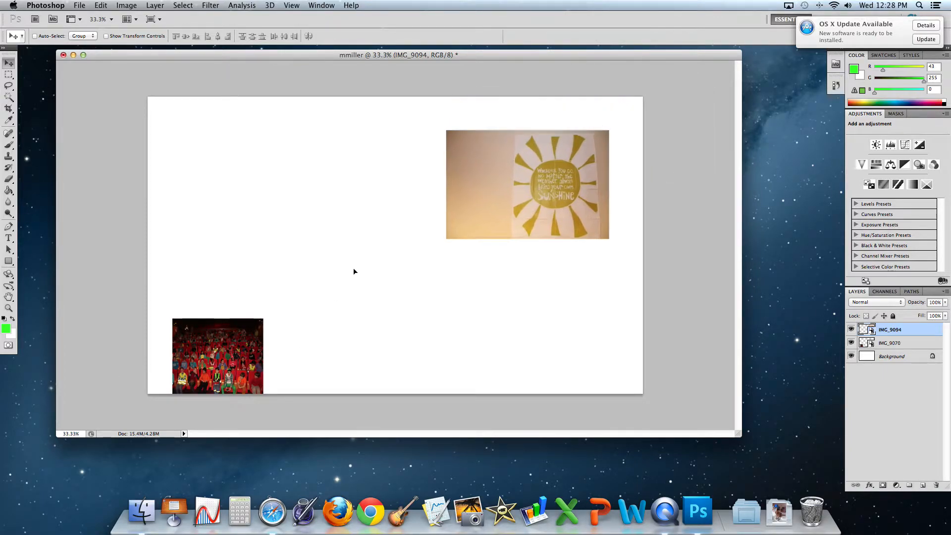
click(909, 342)
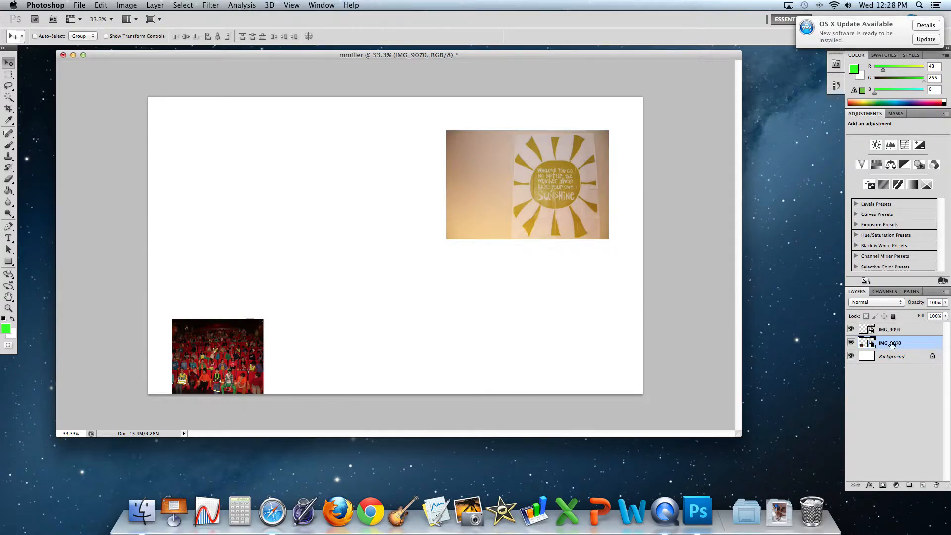
drag(218, 356, 293, 216)
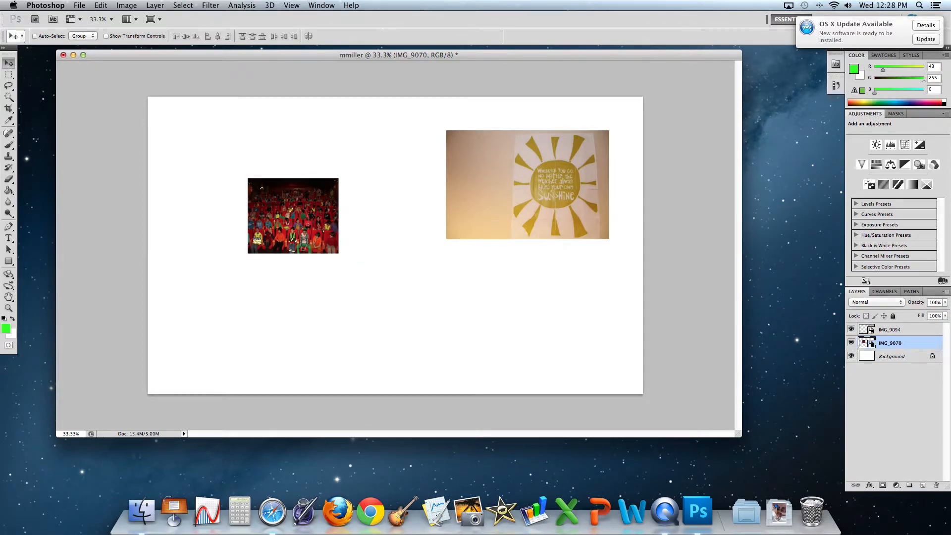
Enlarge the crowd photo with Free Transform and commit the new size
key(super+t)
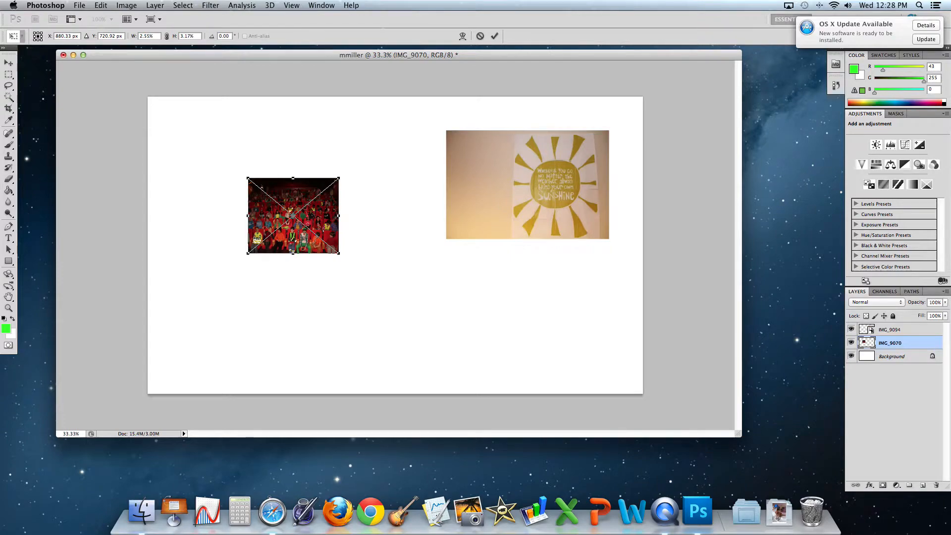
drag(247, 178, 212, 149)
key(Return)
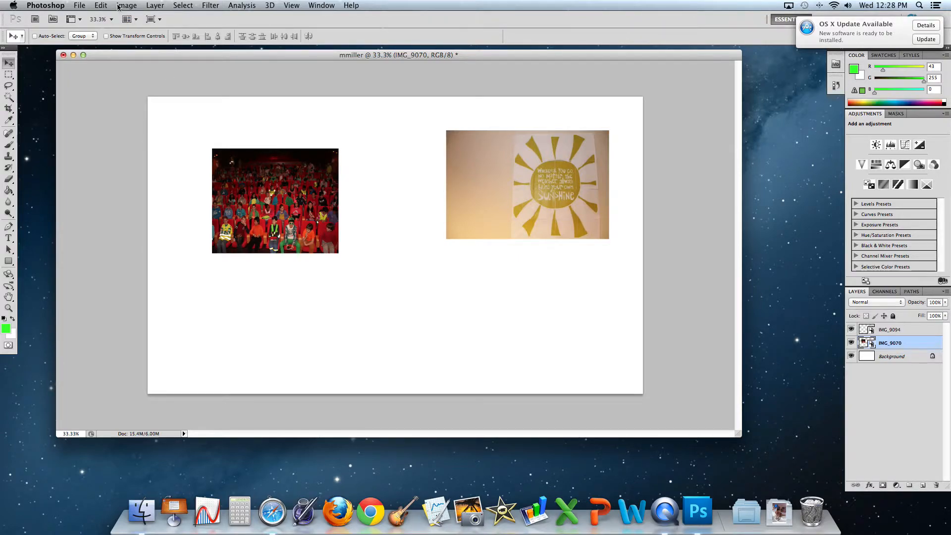
click(101, 6)
mouse_move(122, 8)
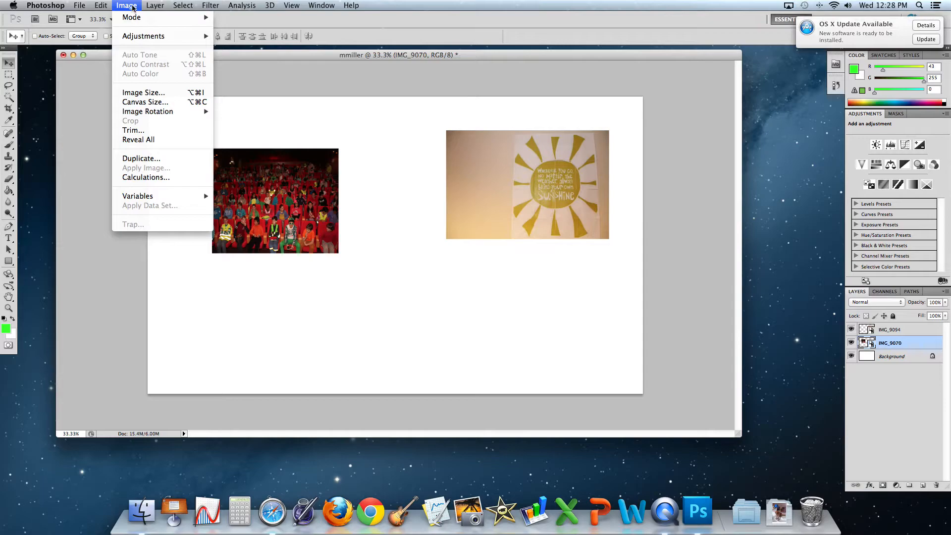
click(84, 89)
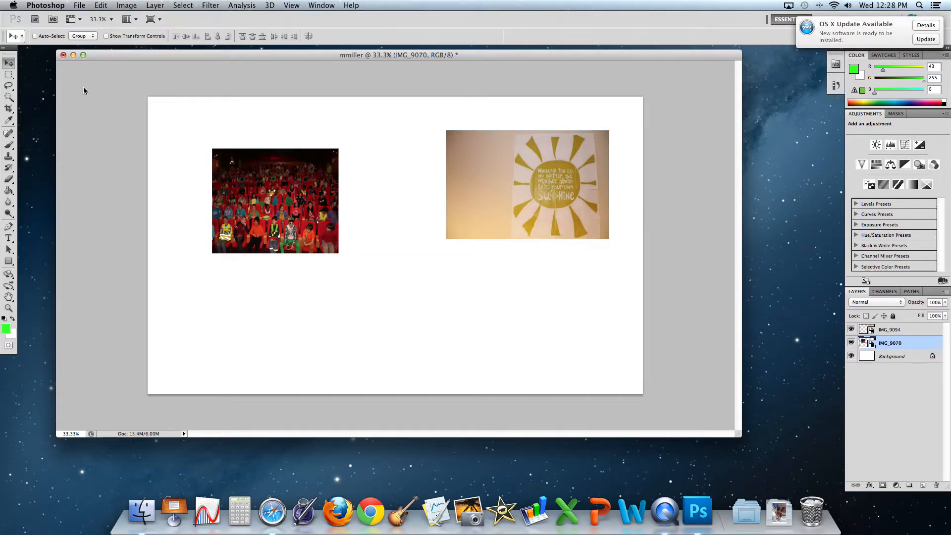
key(ctrl+super+Escape)
click(311, 228)
Fine-tune the crowd photo's size with a second Free Transform and commit it
click(100, 6)
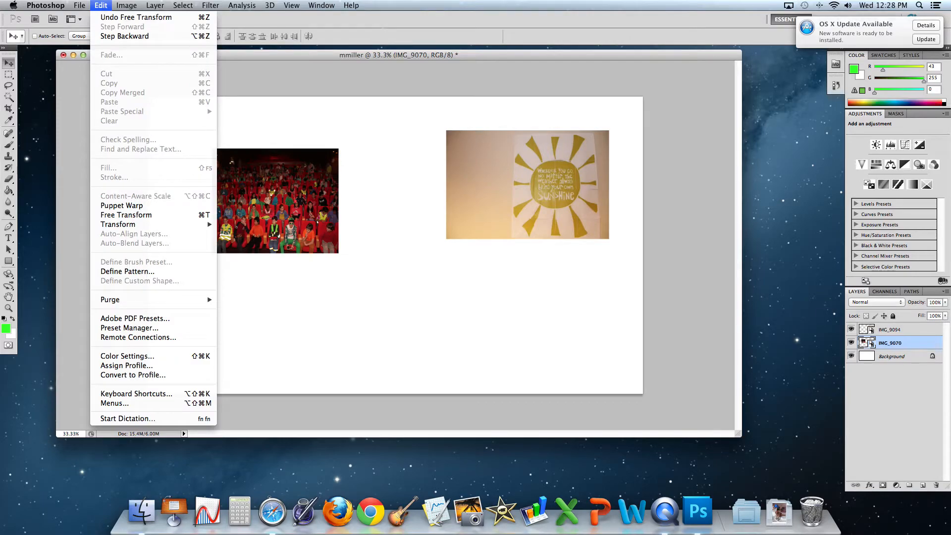
mouse_move(147, 229)
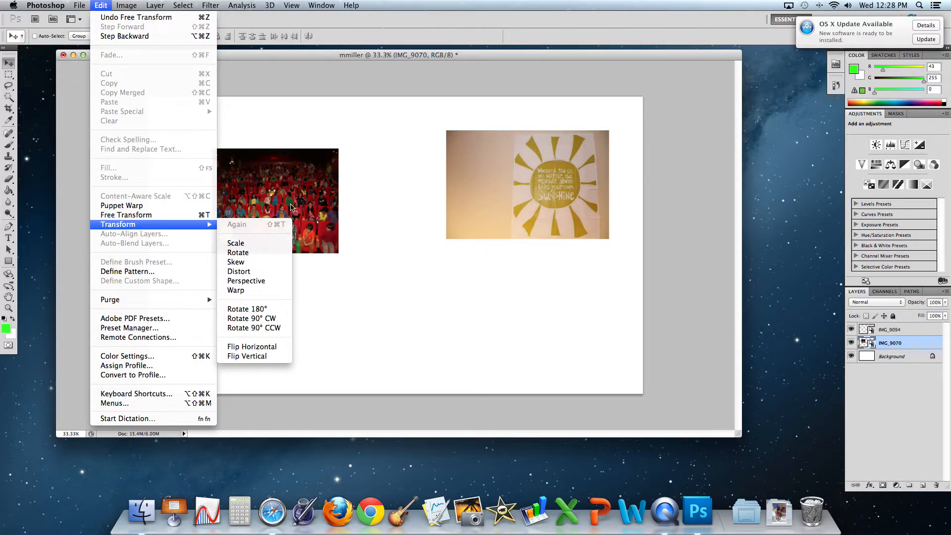
click(301, 191)
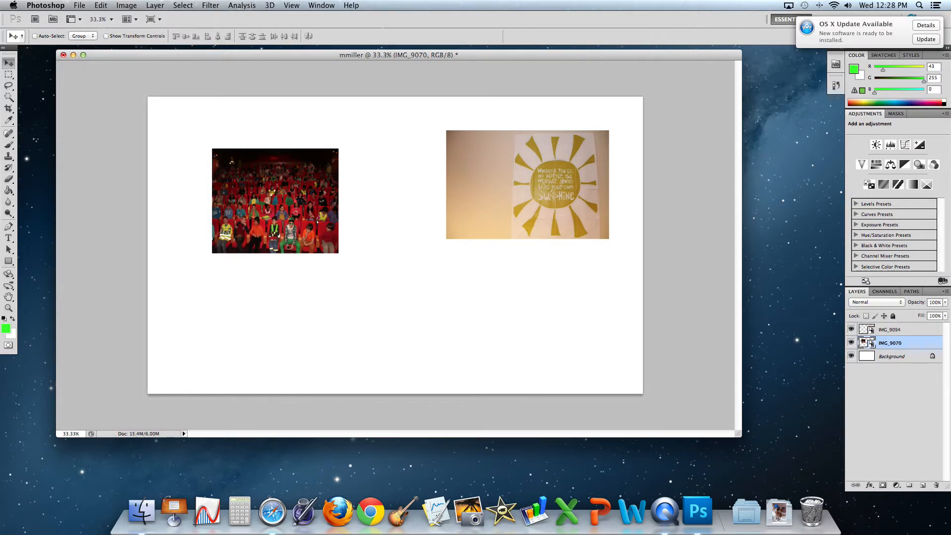
key(super+t)
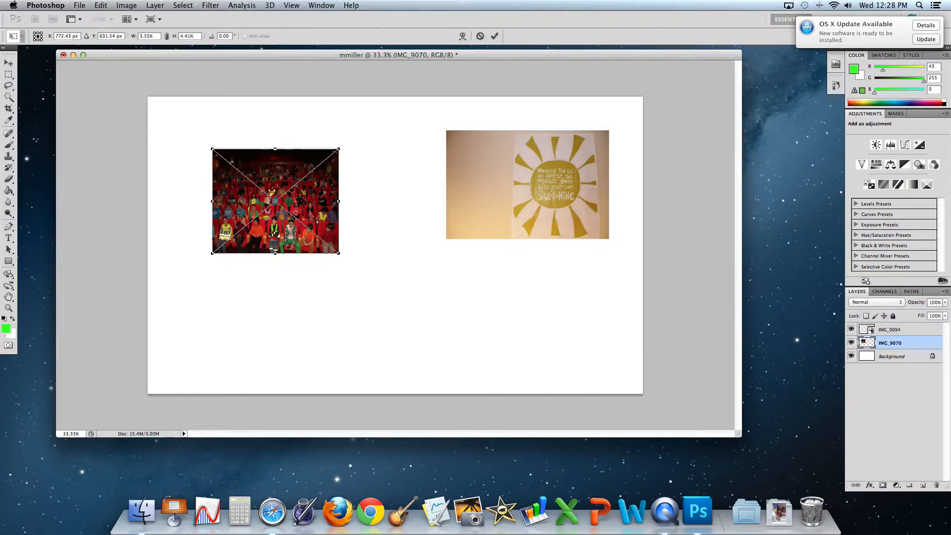
mouse_move(339, 253)
mouse_down()
mouse_move(234, 166)
mouse_move(288, 256)
mouse_move(376, 282)
mouse_move(322, 243)
mouse_move(338, 252)
mouse_up()
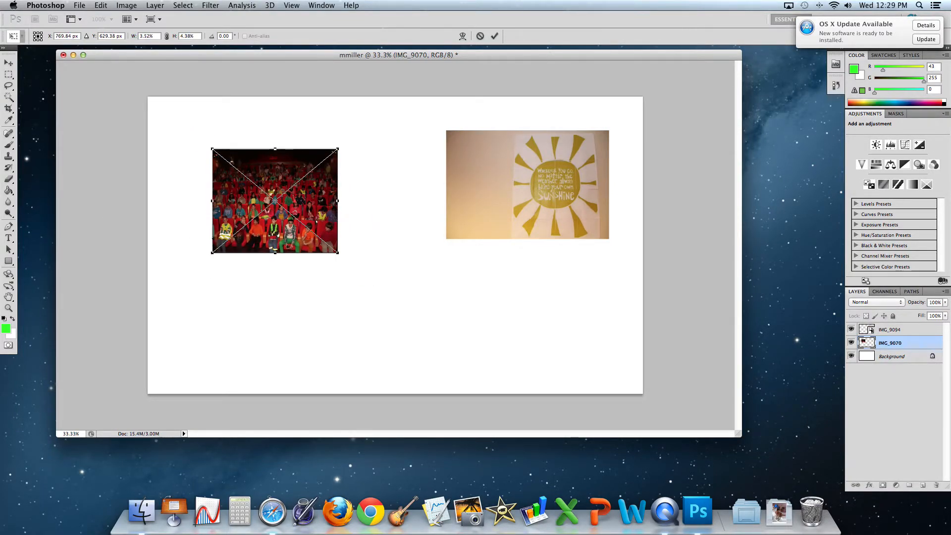
key(Return)
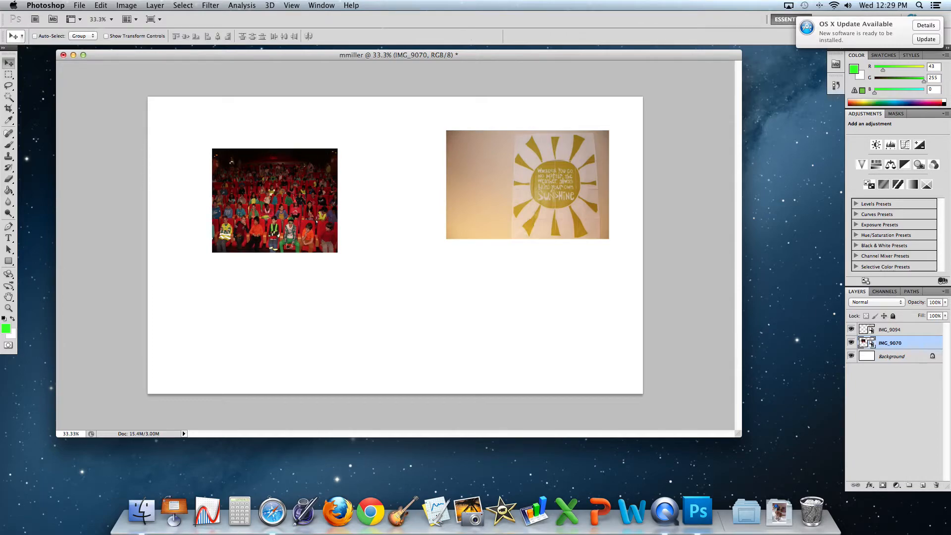
click(79, 5)
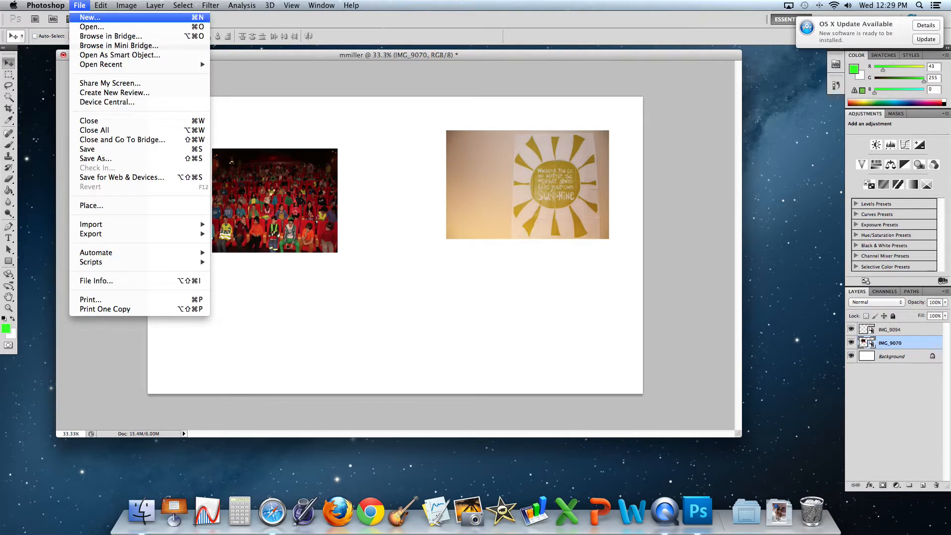
Place IMG_9104, shrink it over the sun poster's lower-left, and move its layer to the top
click(150, 205)
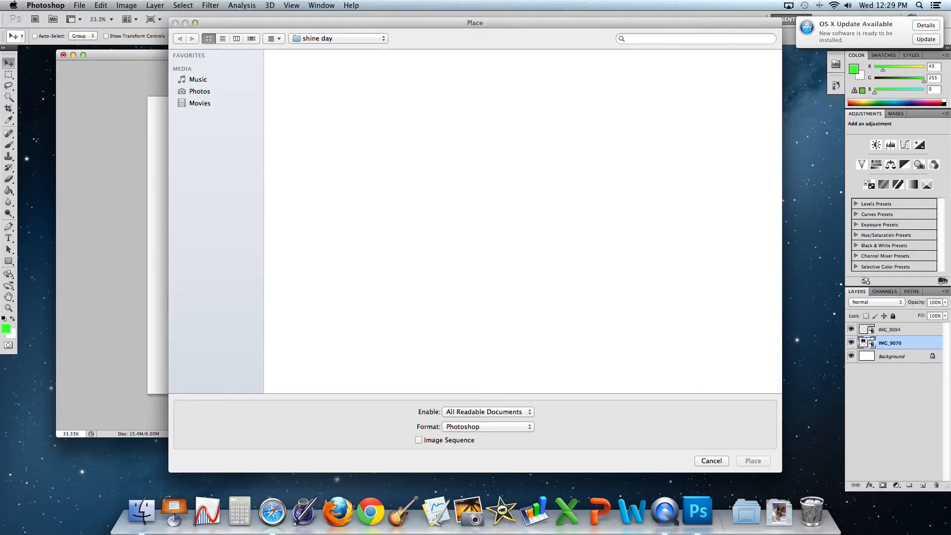
double_click(740, 290)
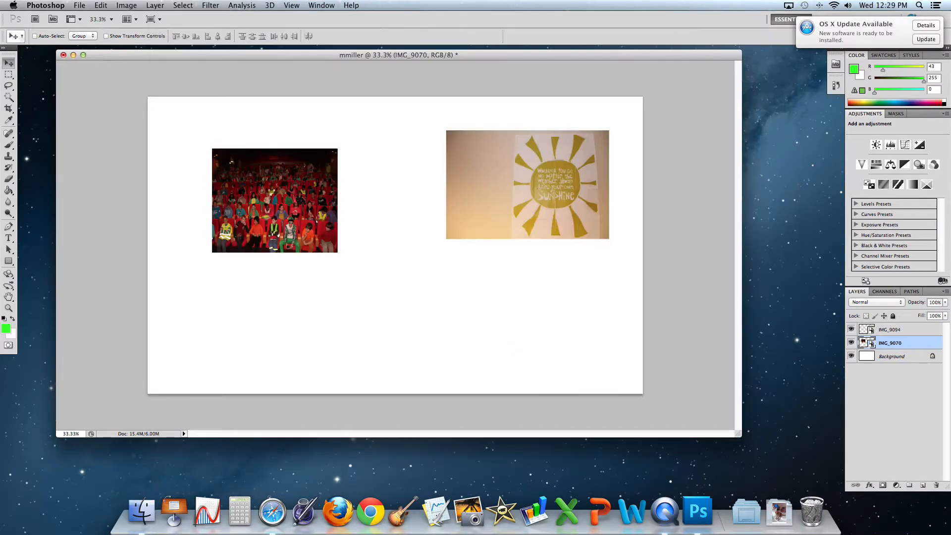
drag(291, 94, 426, 273)
key(Return)
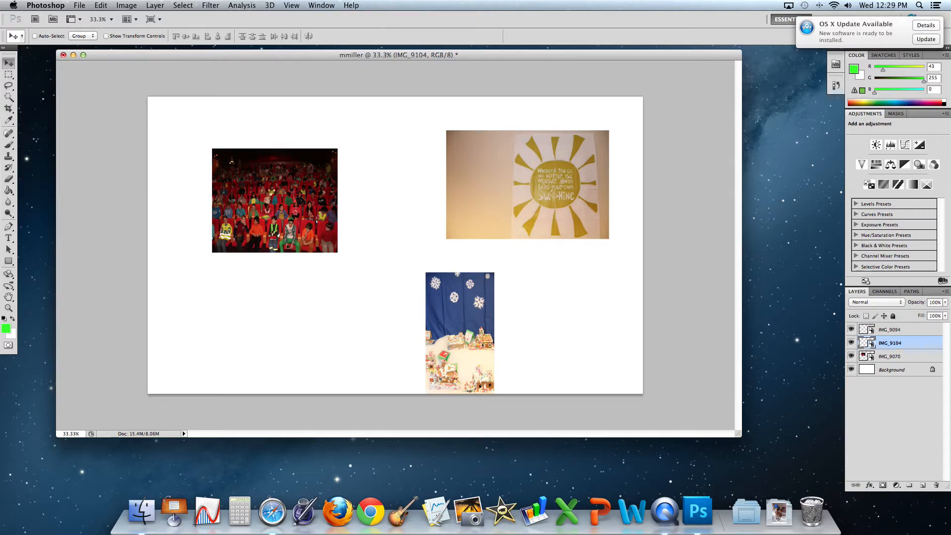
drag(459, 333, 445, 220)
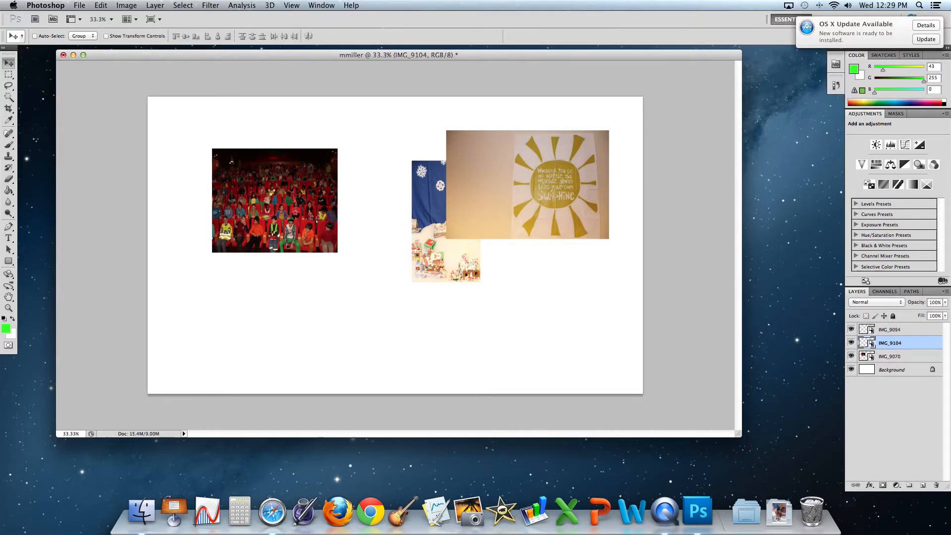
drag(914, 343, 915, 326)
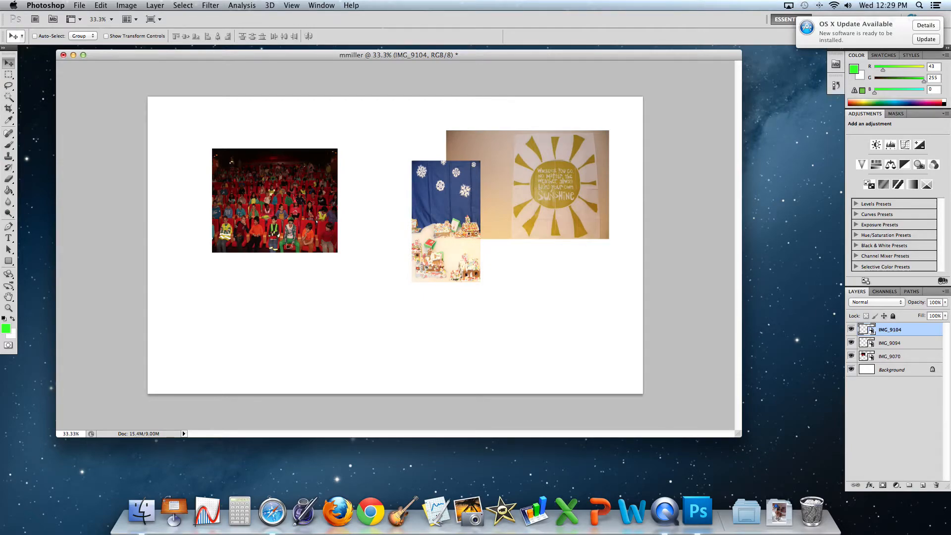
Type the caption with the student's name followed by 'loves yearbook!' near the top-left of the canvas
click(9, 239)
click(186, 124)
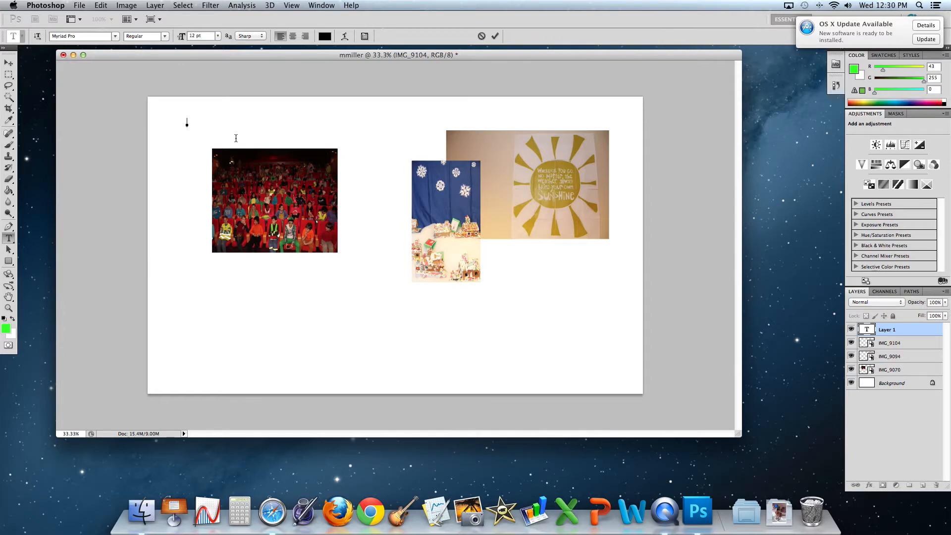
Centre-align the caption text and commit it as a type layer
click(115, 36)
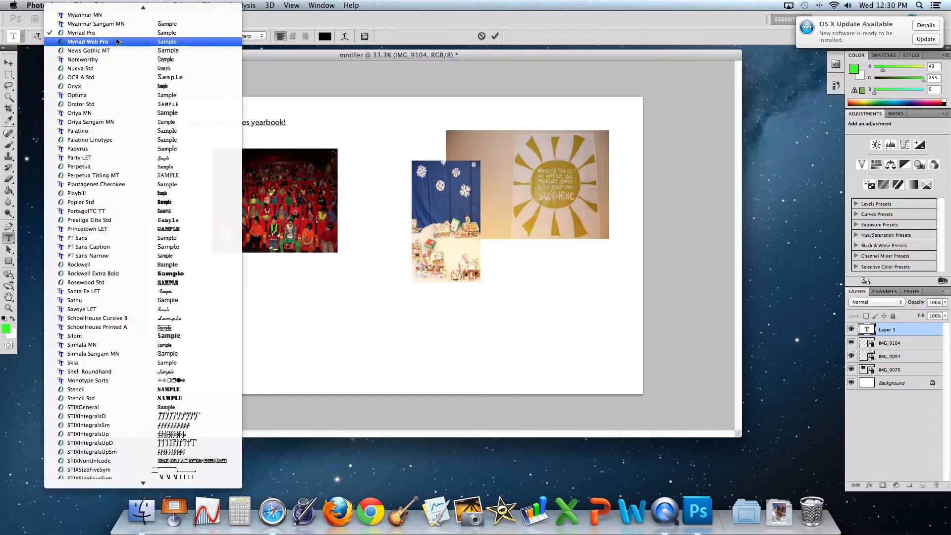
click(262, 50)
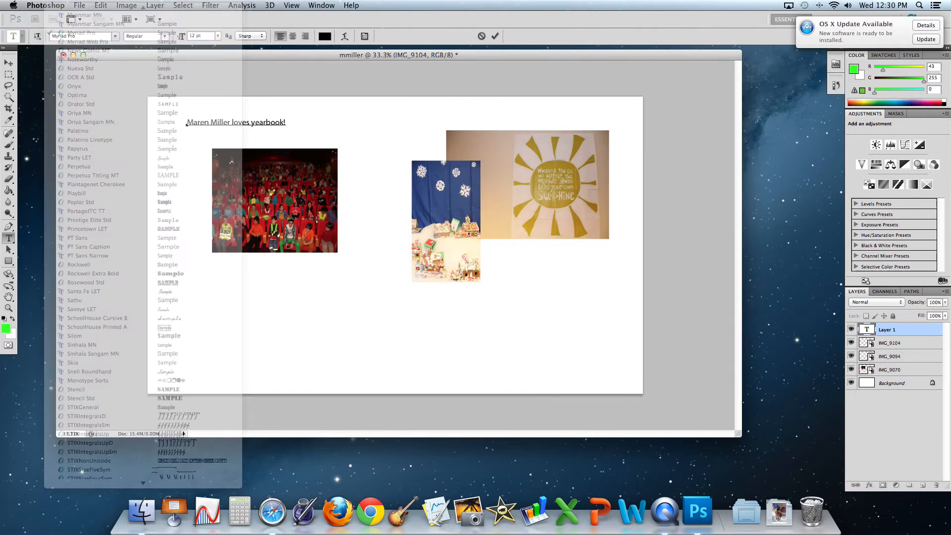
click(293, 36)
click(8, 63)
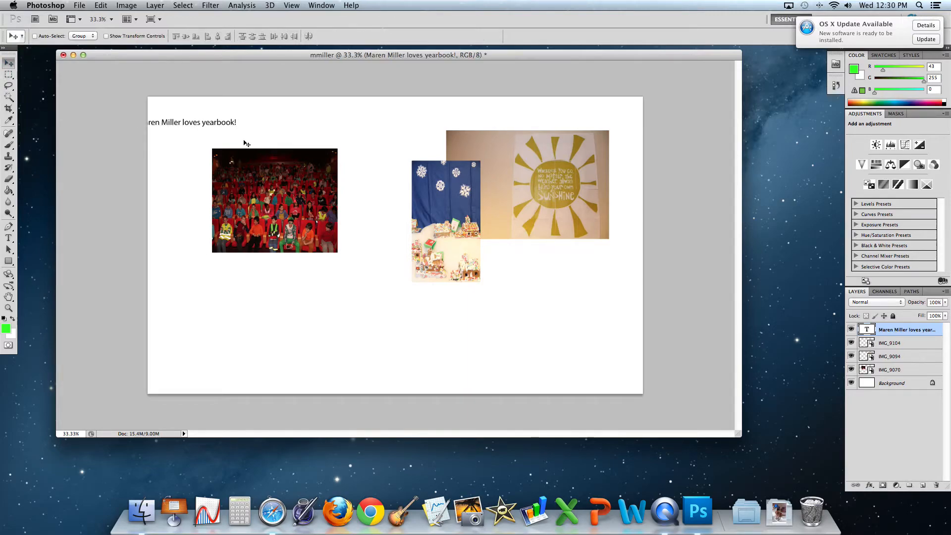
drag(244, 144, 420, 335)
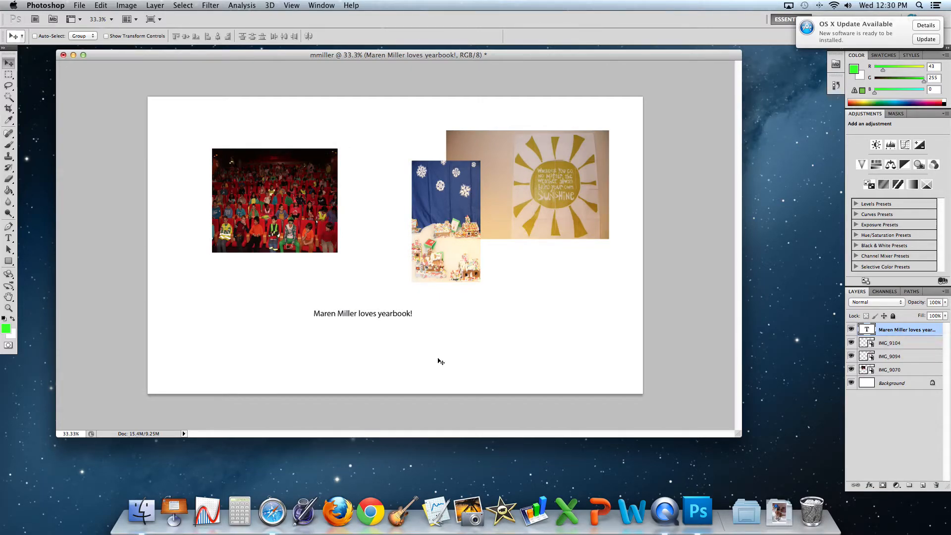
drag(386, 322, 296, 156)
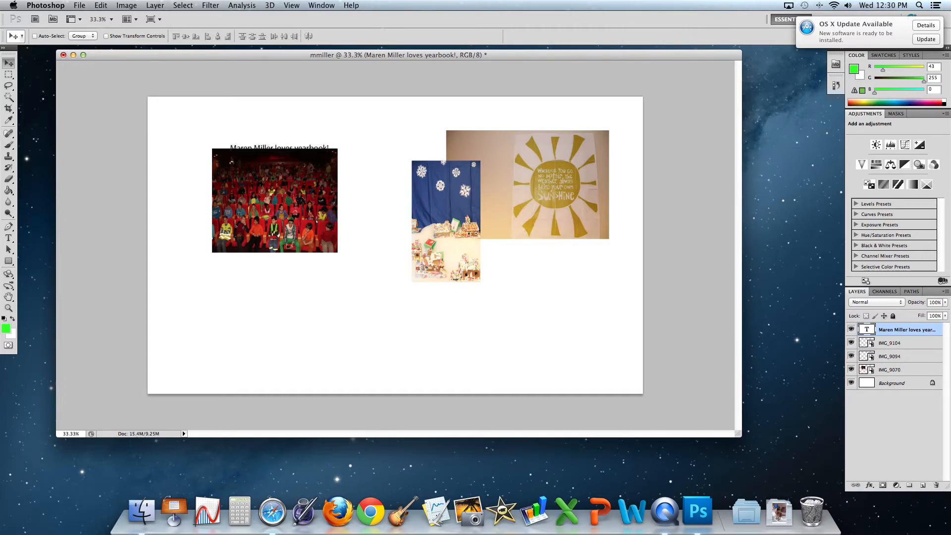
key(super+z)
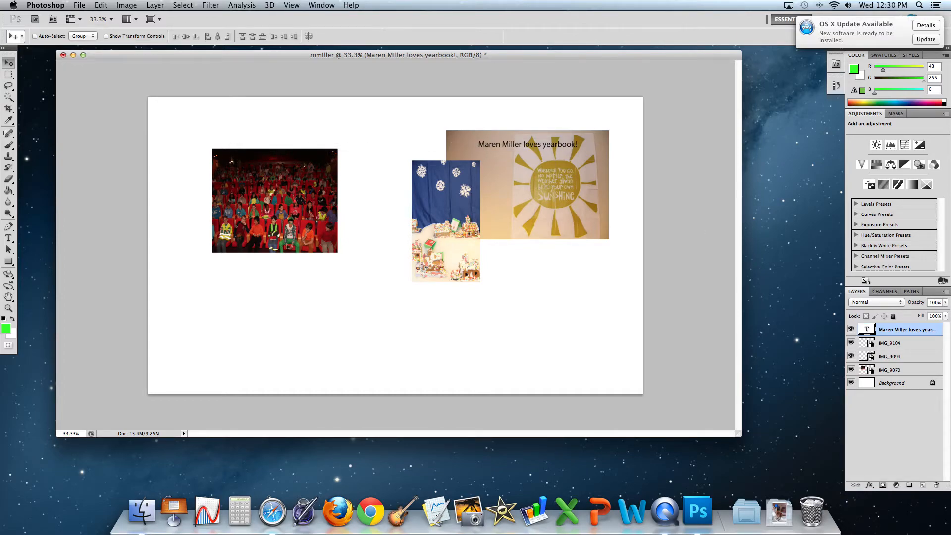
Drag the caption text layer to the top of the Layers panel so it shows above every photo
drag(919, 330, 919, 374)
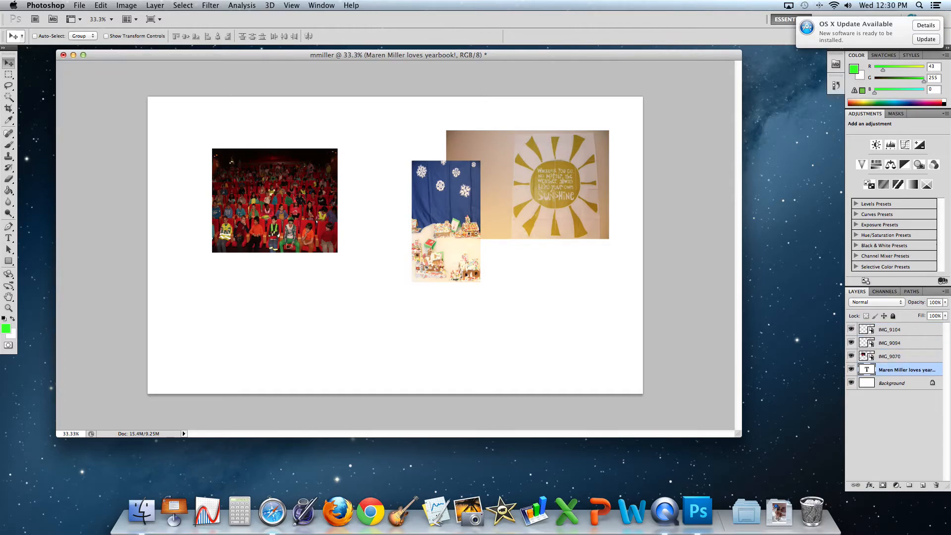
drag(911, 370, 911, 329)
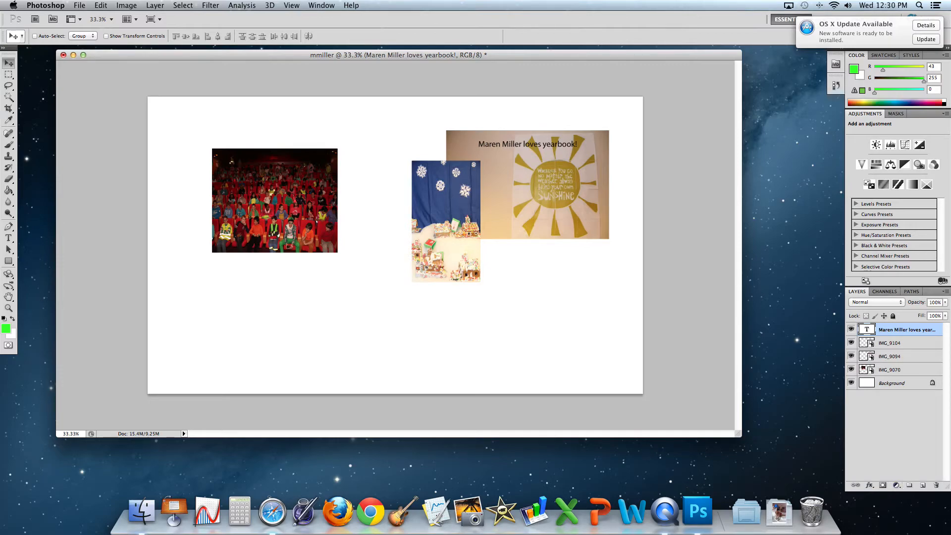
click(895, 372)
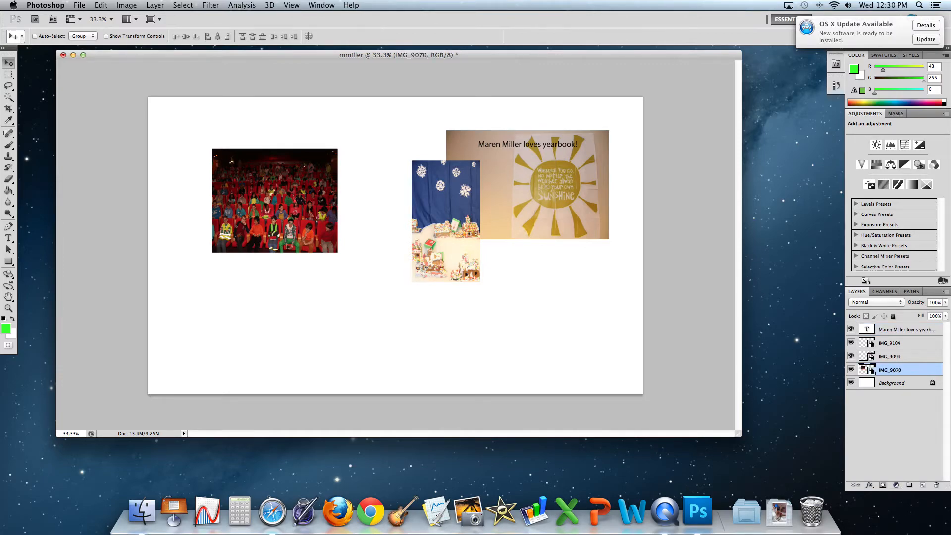
Rasterize the IMG_9070 audience photo and erase a wavy strip along its top edge
key(e)
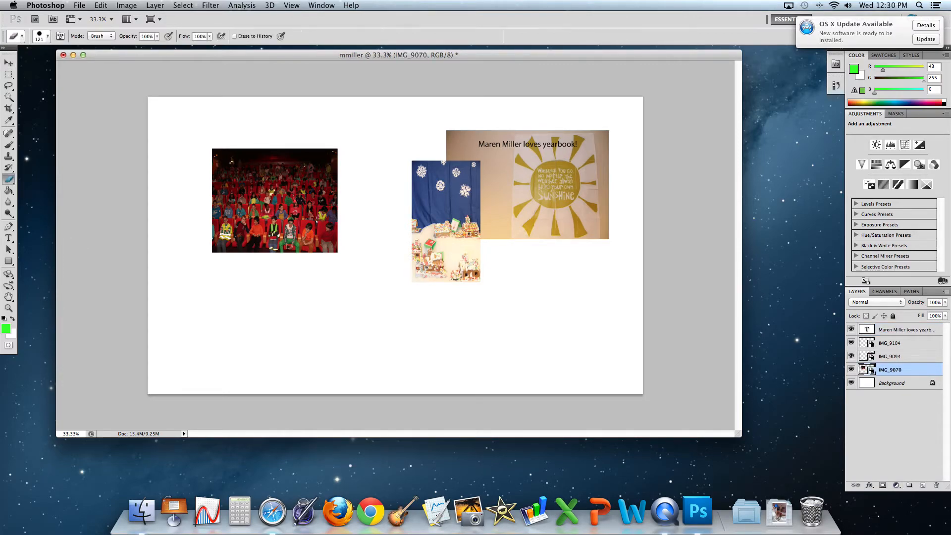
click(210, 172)
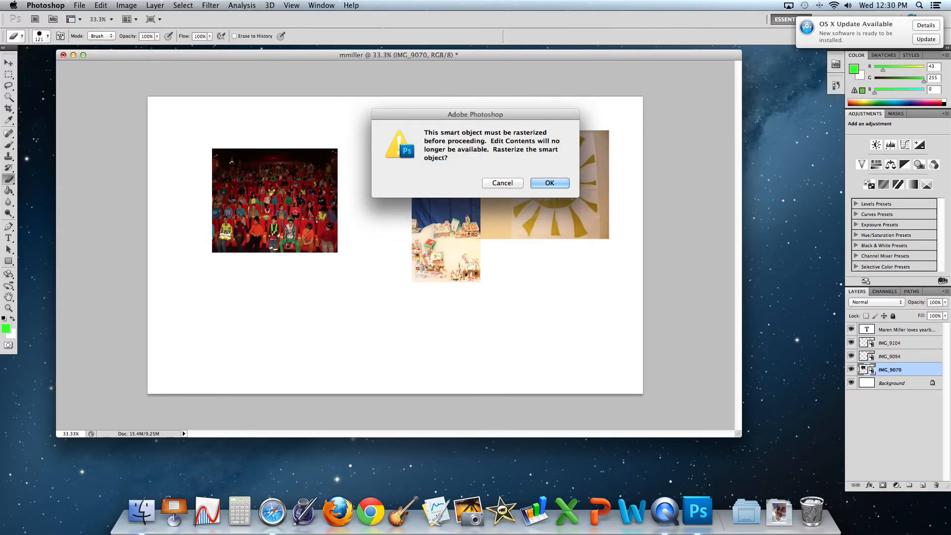
click(550, 183)
mouse_move(218, 163)
mouse_down()
mouse_move(295, 154)
mouse_move(326, 159)
mouse_move(330, 171)
mouse_up()
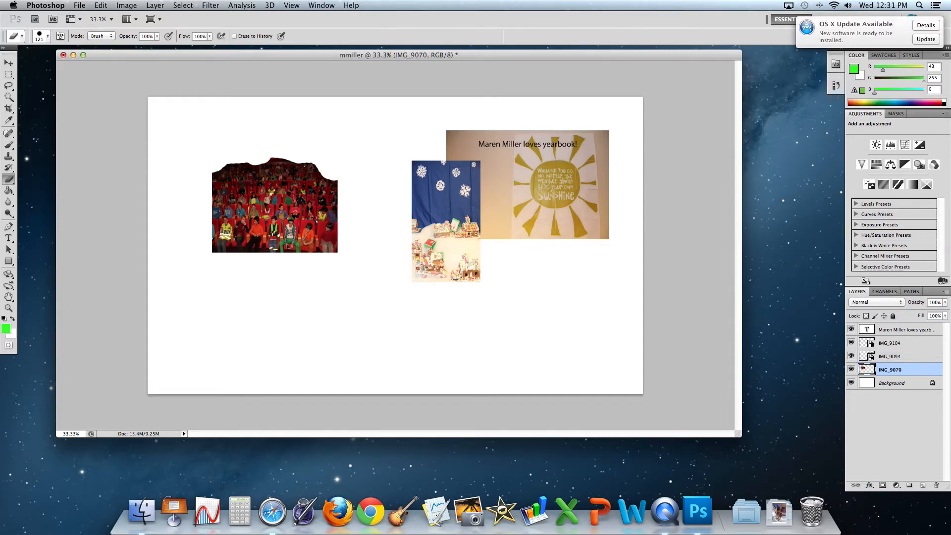
click(8, 97)
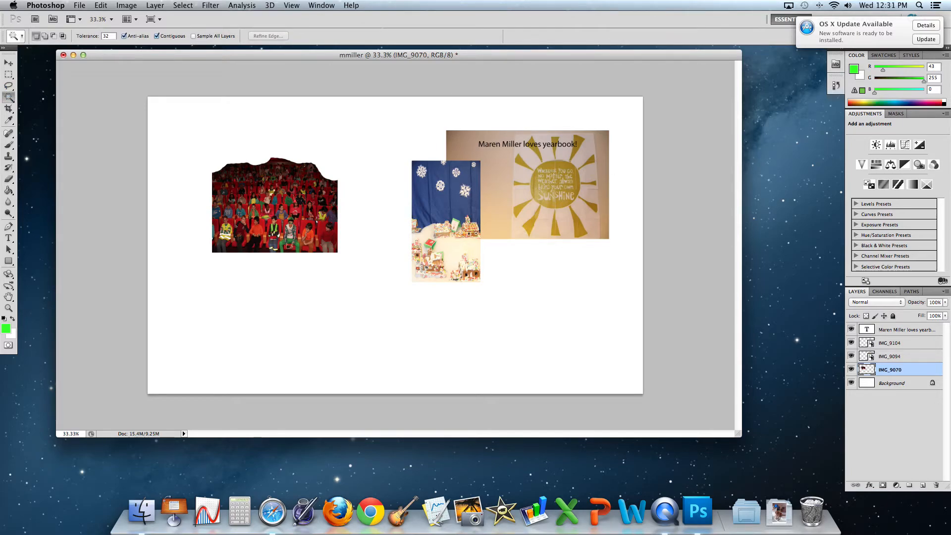
On layer IMG_9104, Magic Wand the empty area around the gingerbread photo, then deselect with Cmd+D
click(884, 344)
click(587, 142)
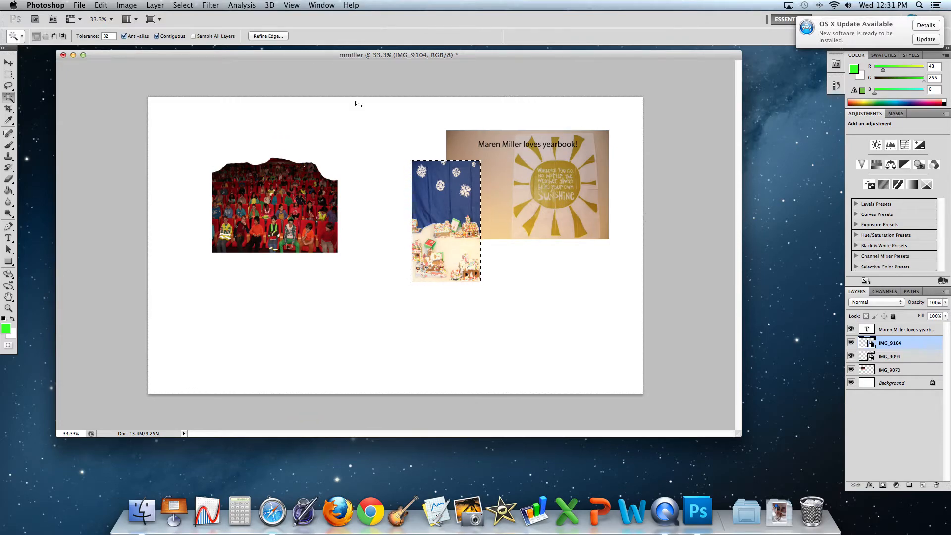
key(v)
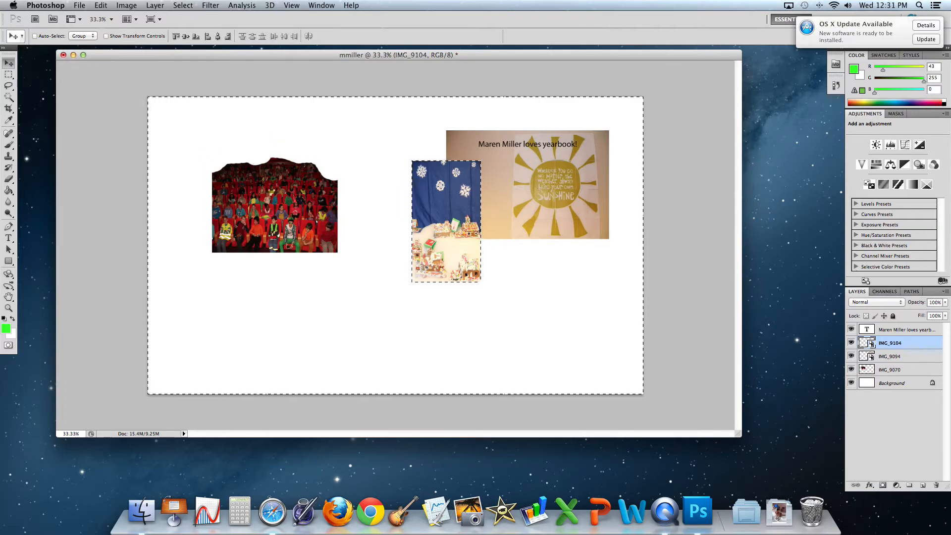
key(super+d)
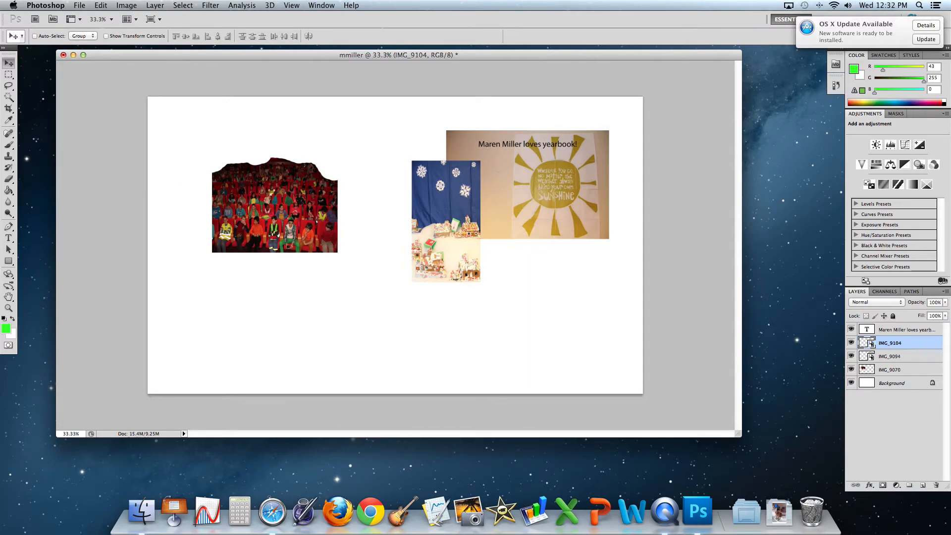
click(84, 7)
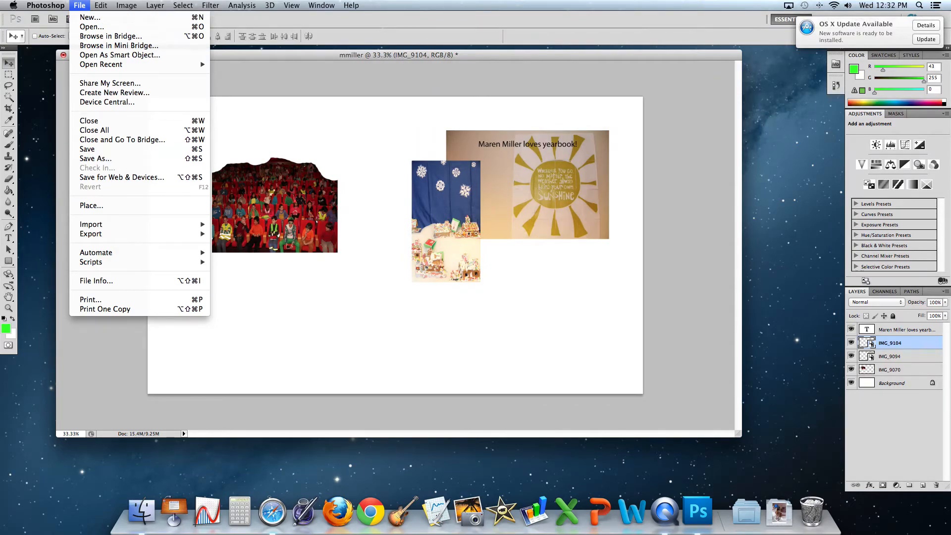
click(119, 158)
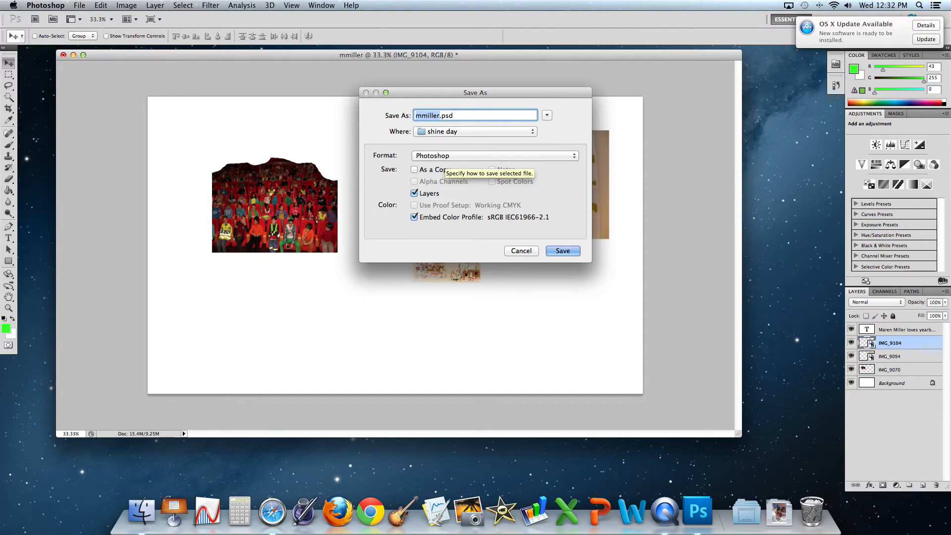
click(476, 131)
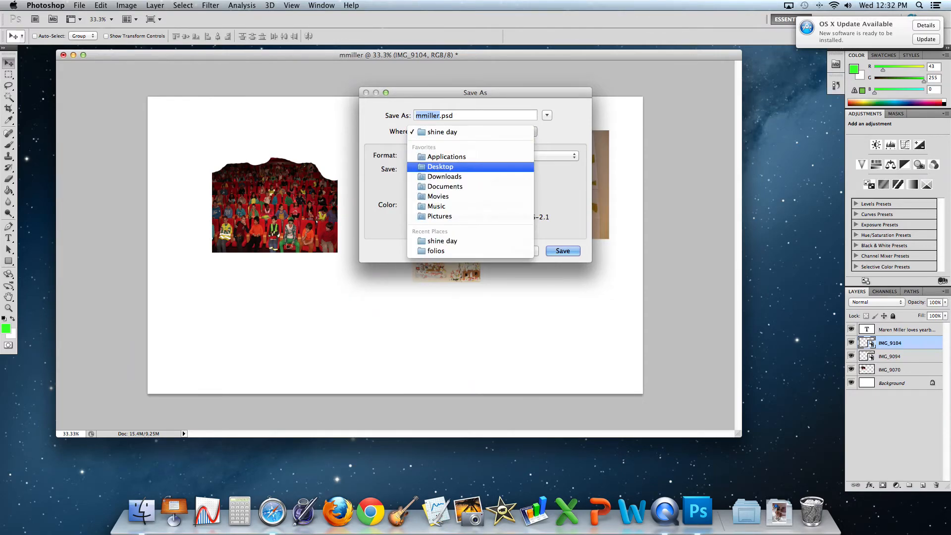
click(440, 166)
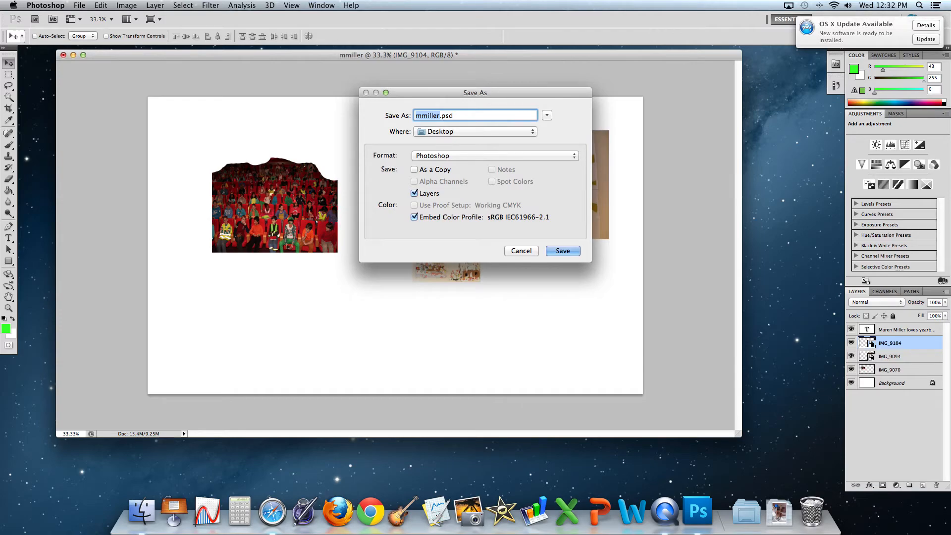
key(Return)
key(Return)
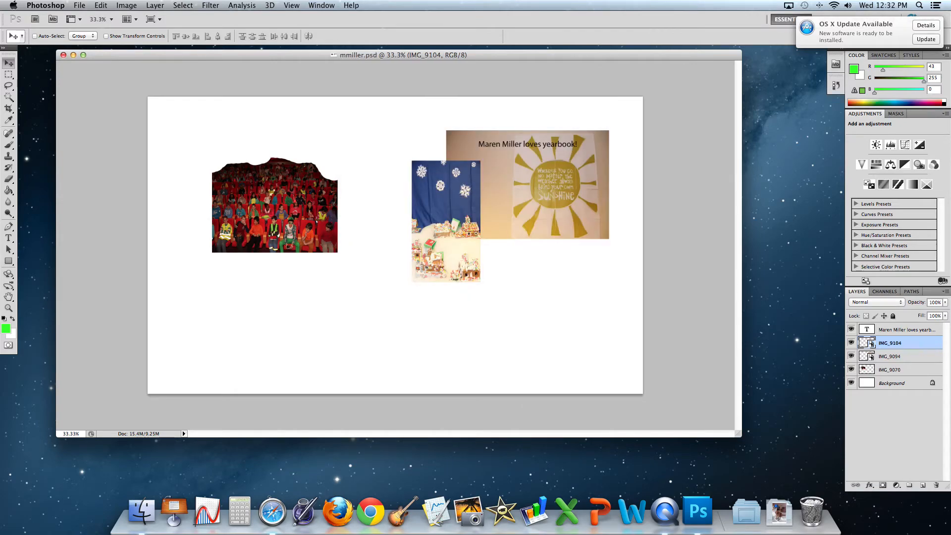
click(80, 5)
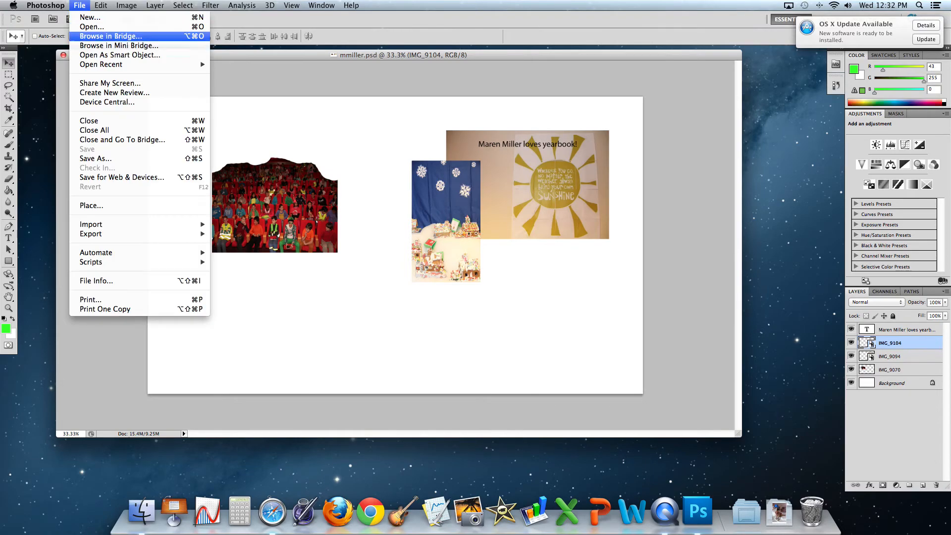
click(96, 158)
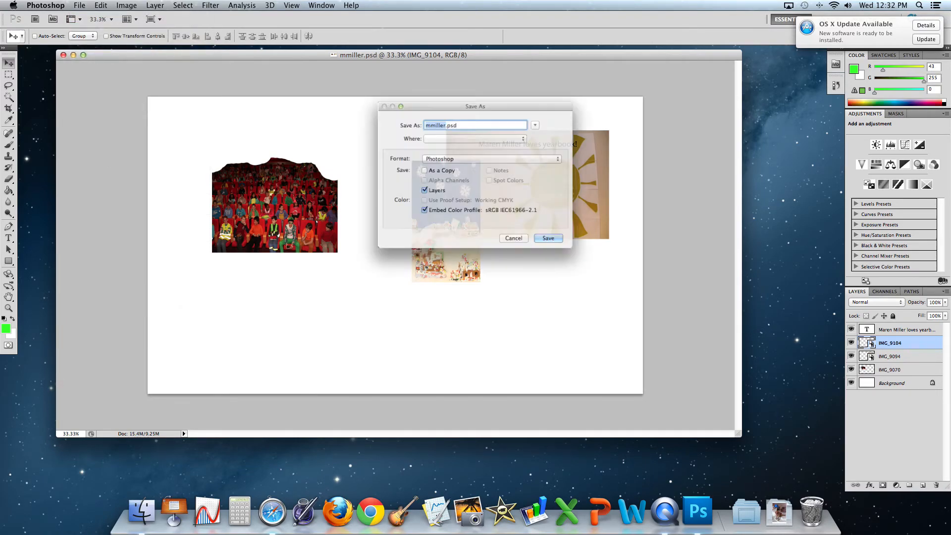
click(492, 156)
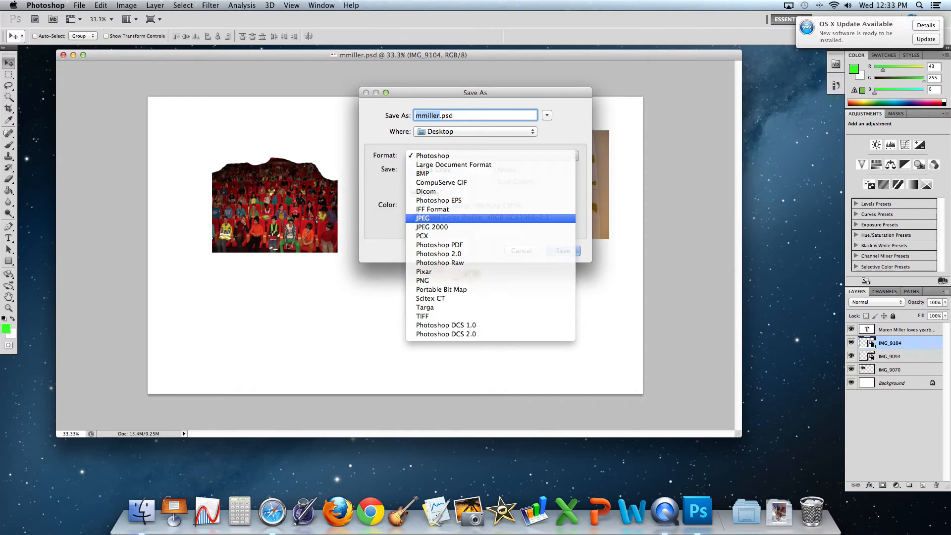
click(426, 218)
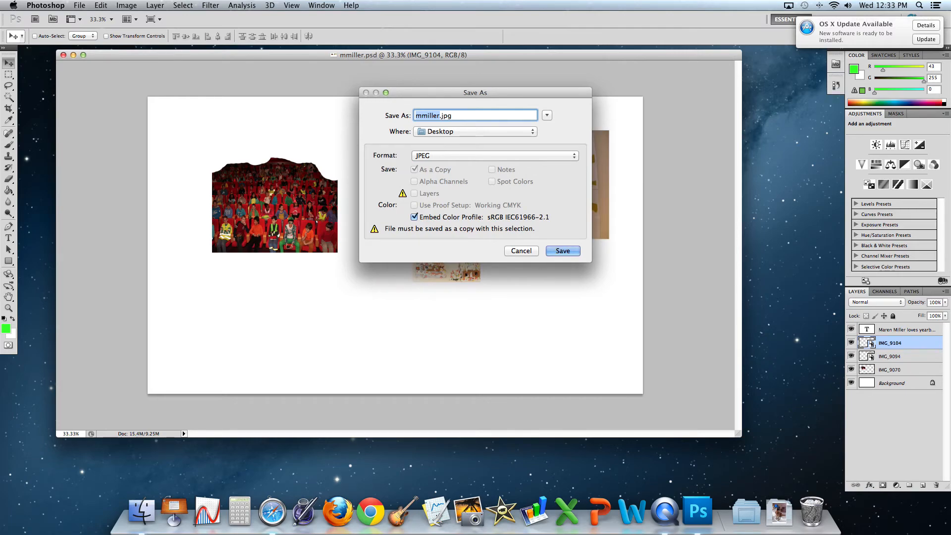
key(Return)
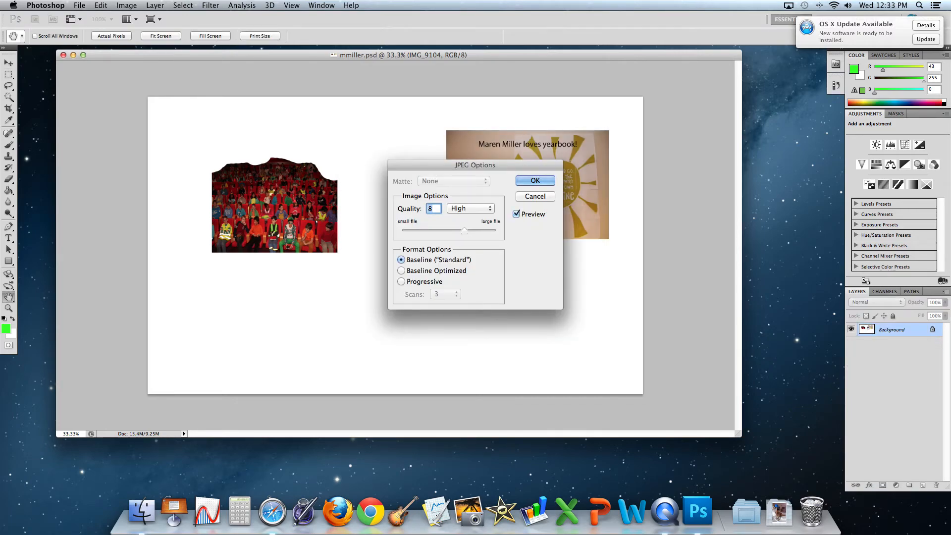
key(Return)
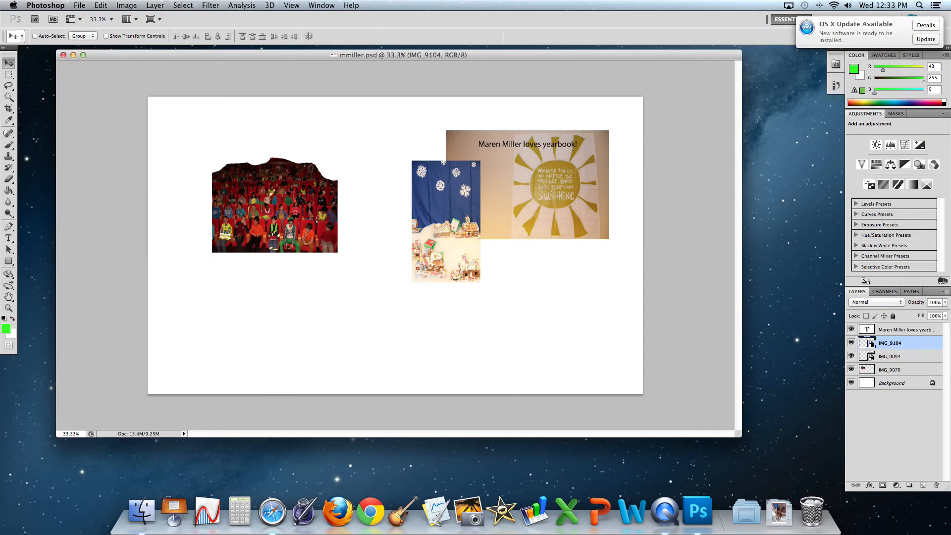
key(super+Tab)
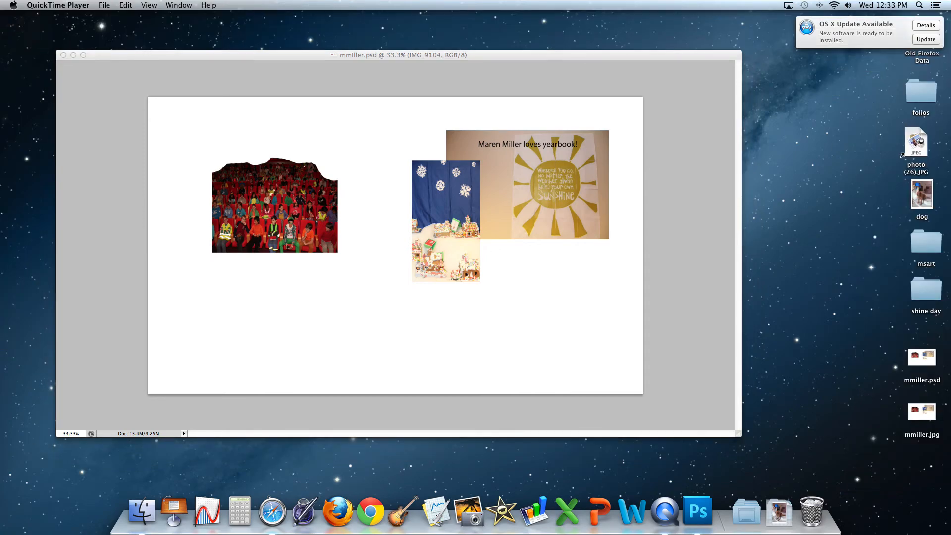